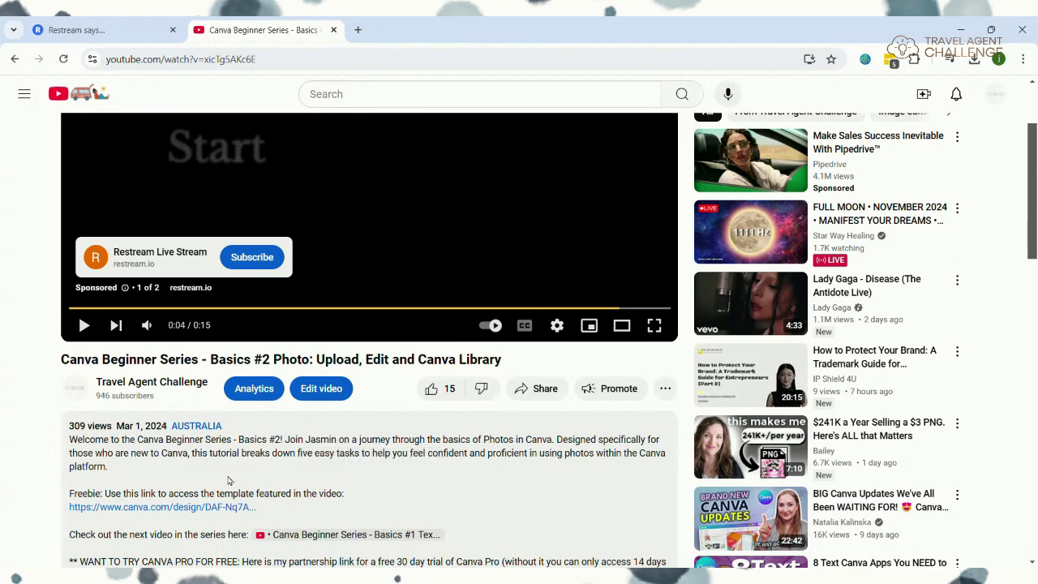
Open the Canva template linked in the video description and start editing it
left_click(192, 509)
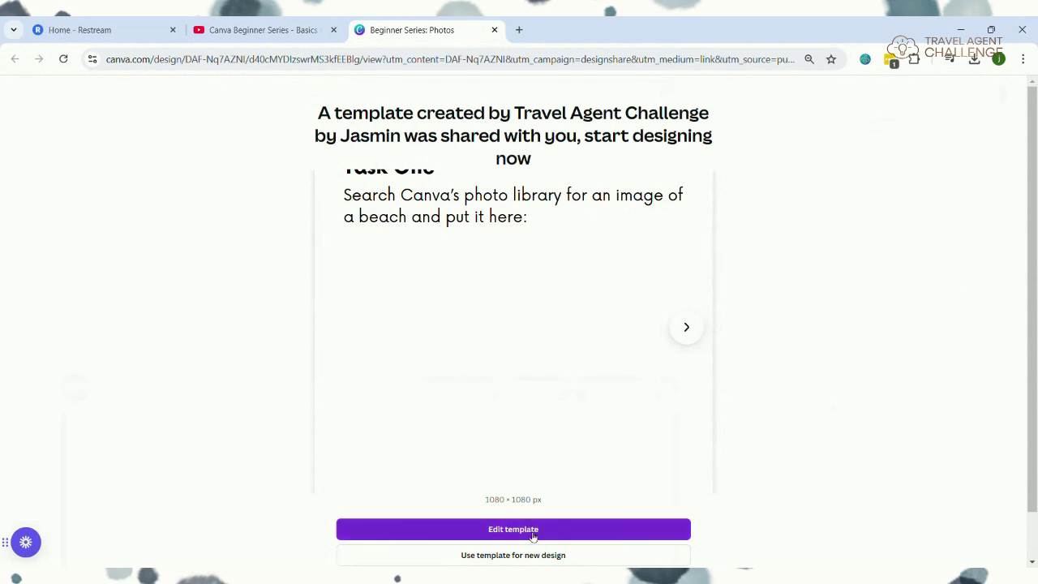
left_click(533, 537)
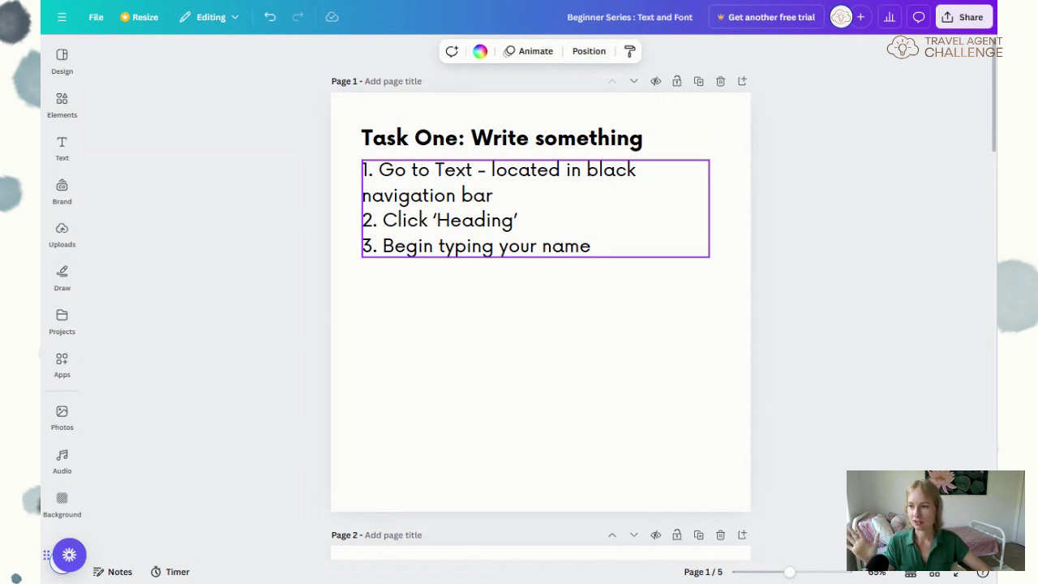
Add a default-style Heading text box on page 1 and fill it with the presenter's first name
left_click(62, 104)
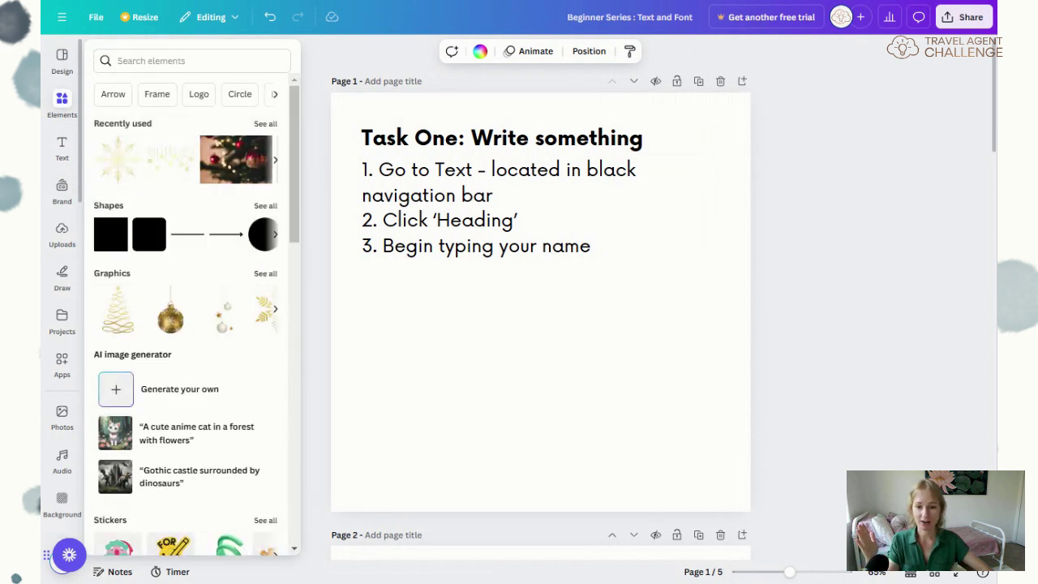
left_click(61, 148)
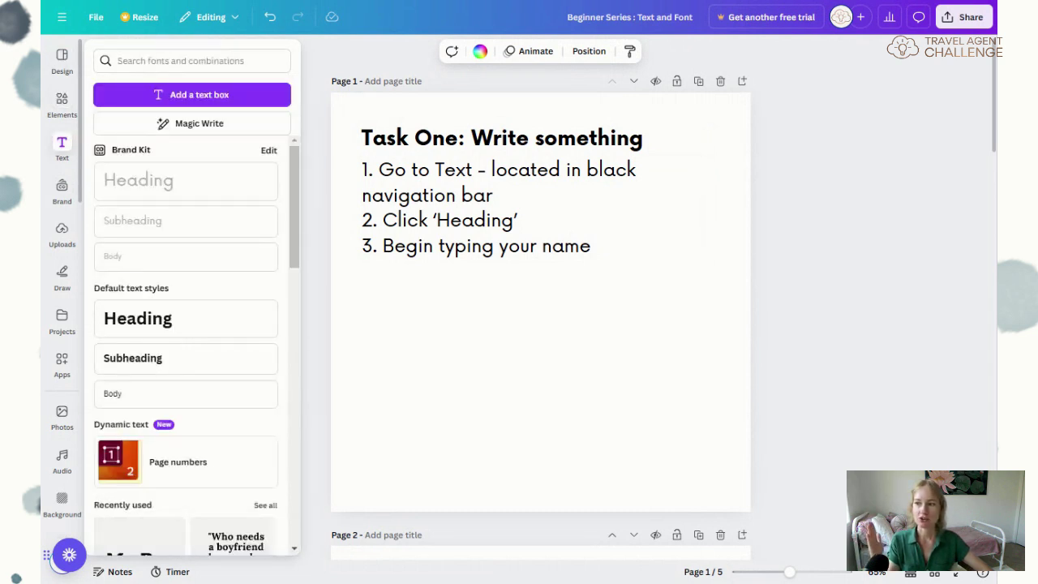
left_click(62, 104)
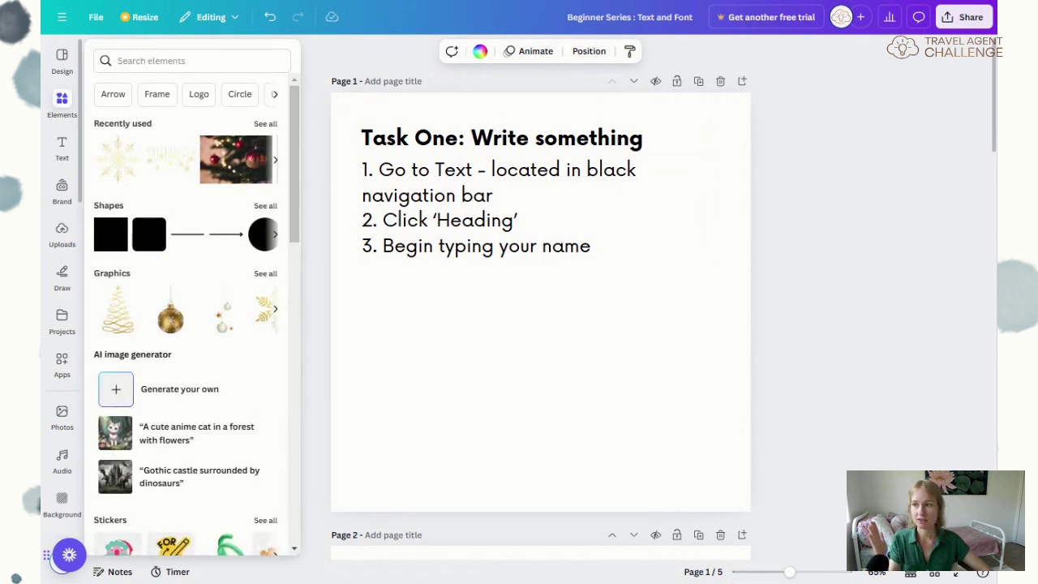
left_click(61, 149)
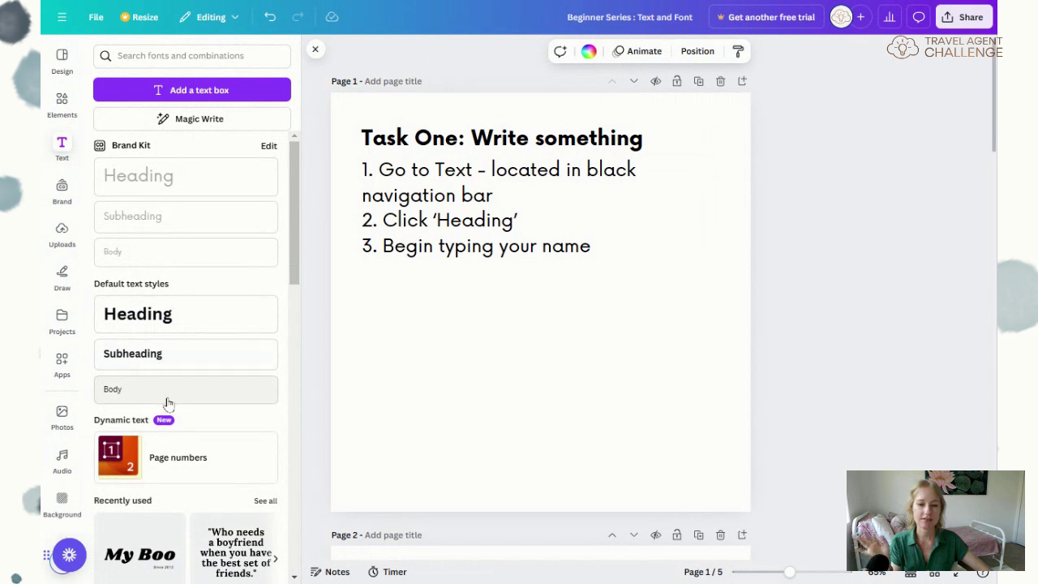
left_click(152, 322)
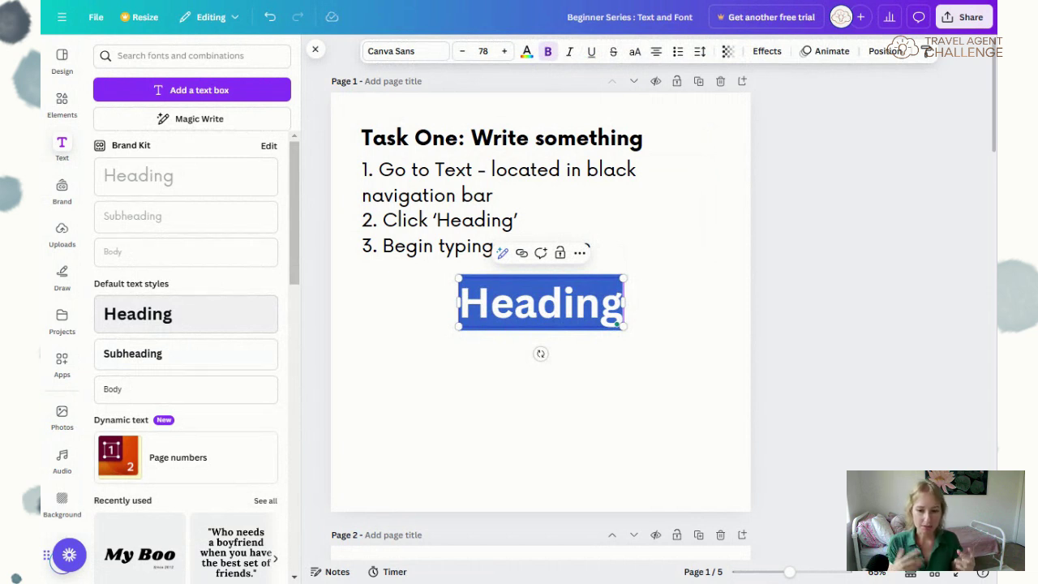
type("Jasmin")
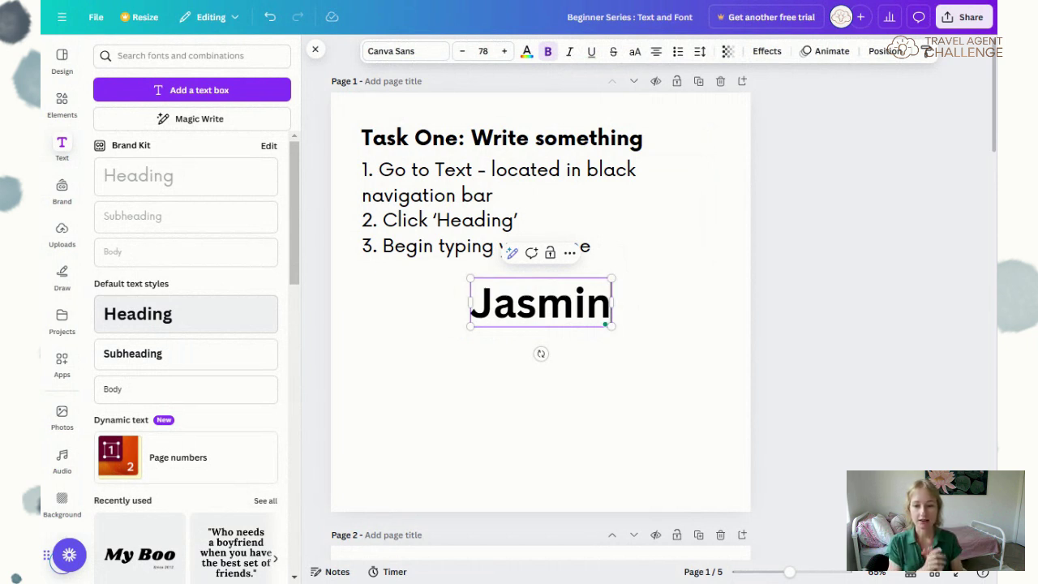
left_click(474, 413)
left_click(316, 52)
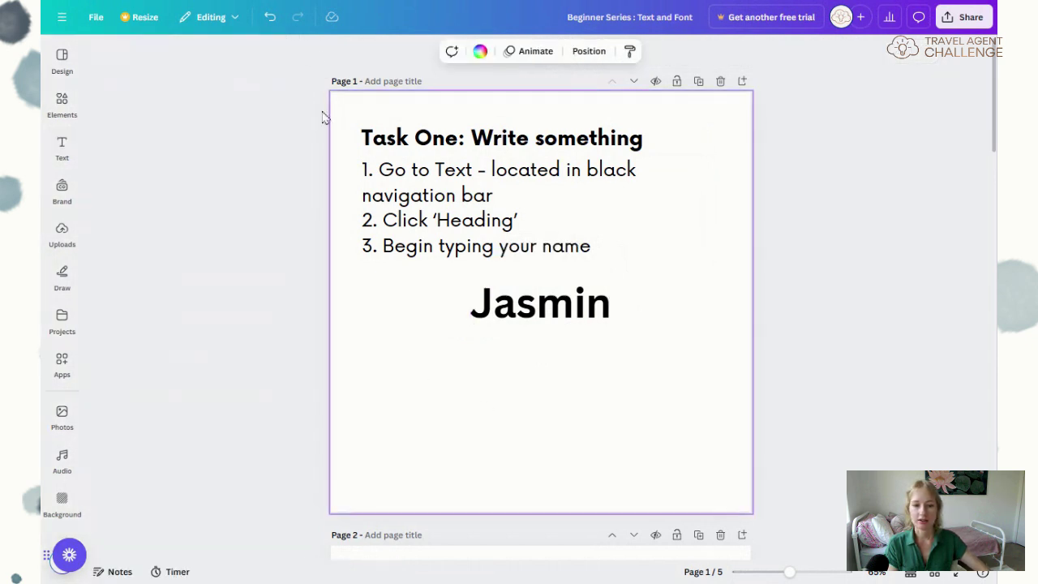
Set the font size of the "To Travel Is to Live" quote on page 2 to 80
scroll(446, 370, "down", 5)
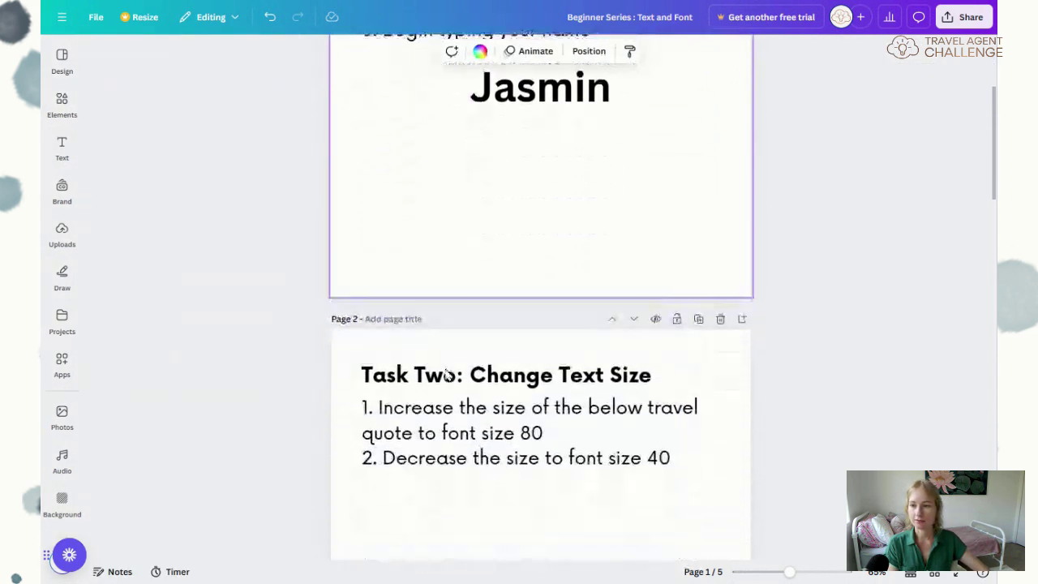
scroll(466, 403, "down", 2)
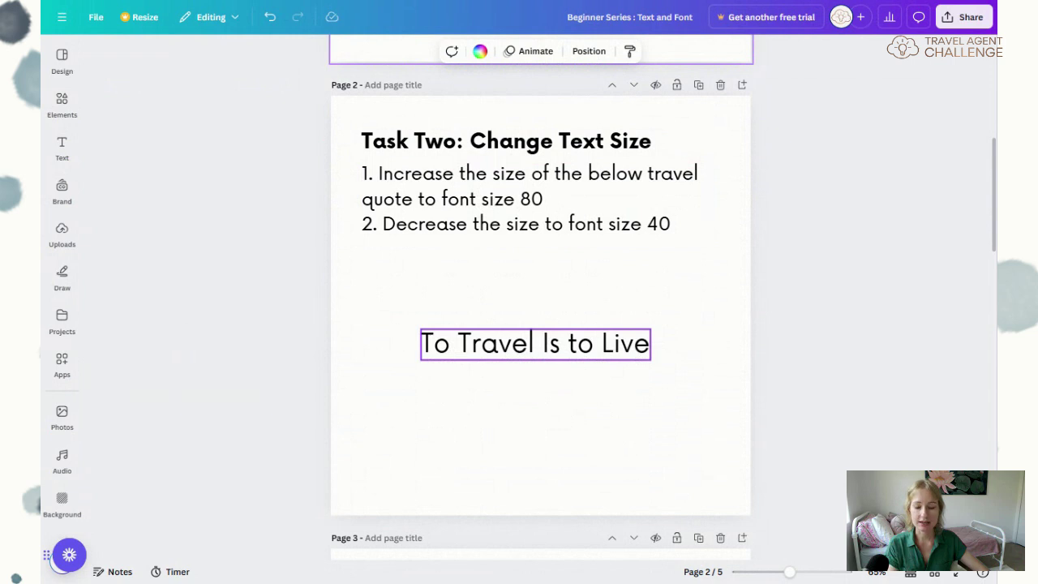
left_click(573, 347)
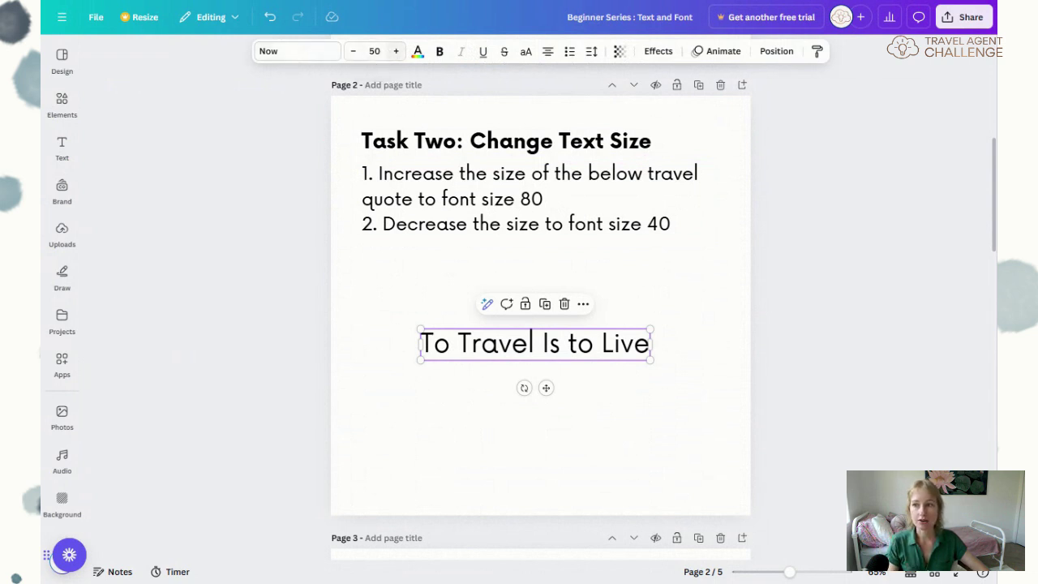
left_click(375, 51)
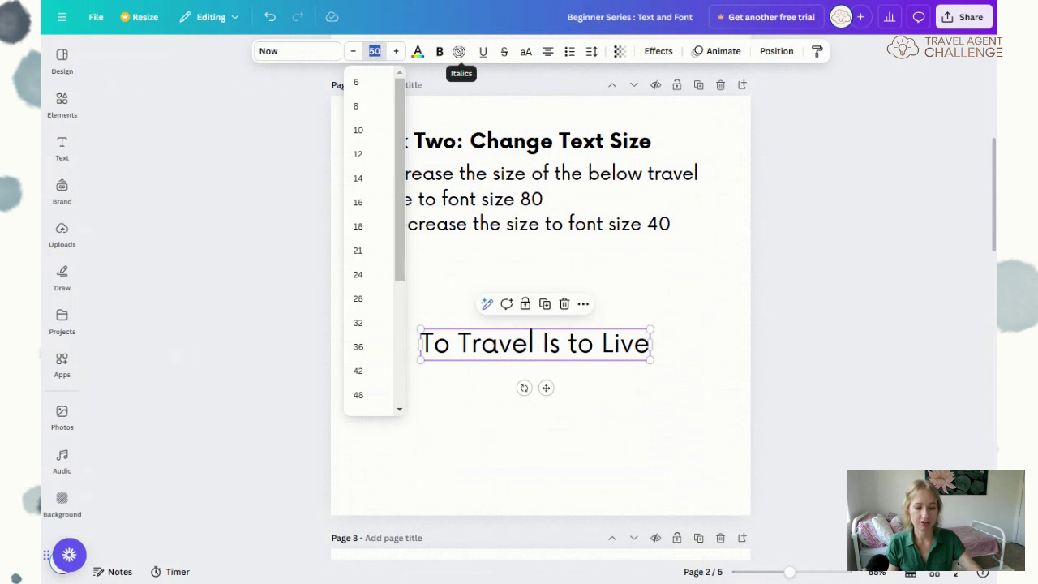
type("80")
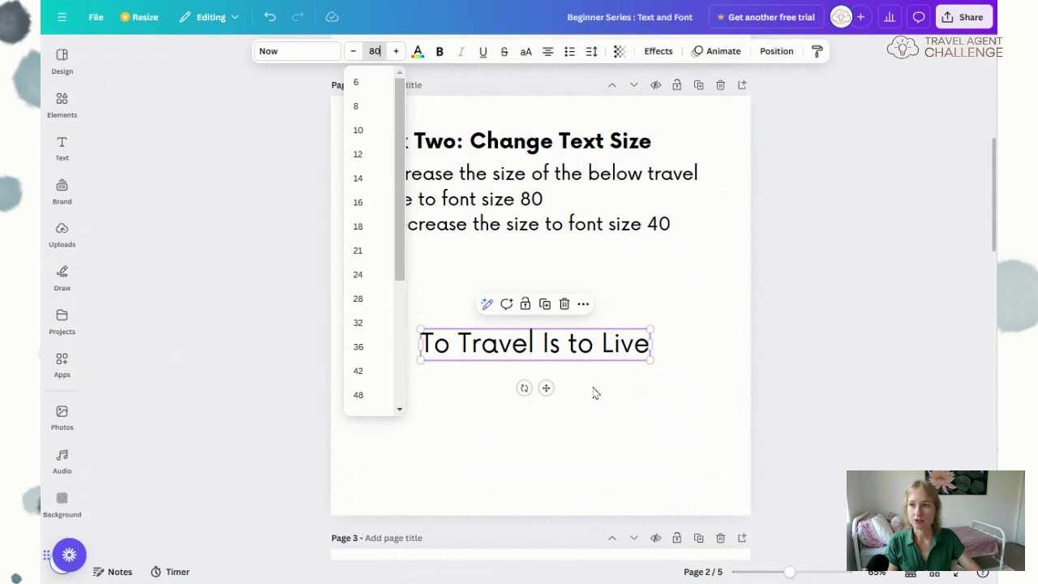
key("Return")
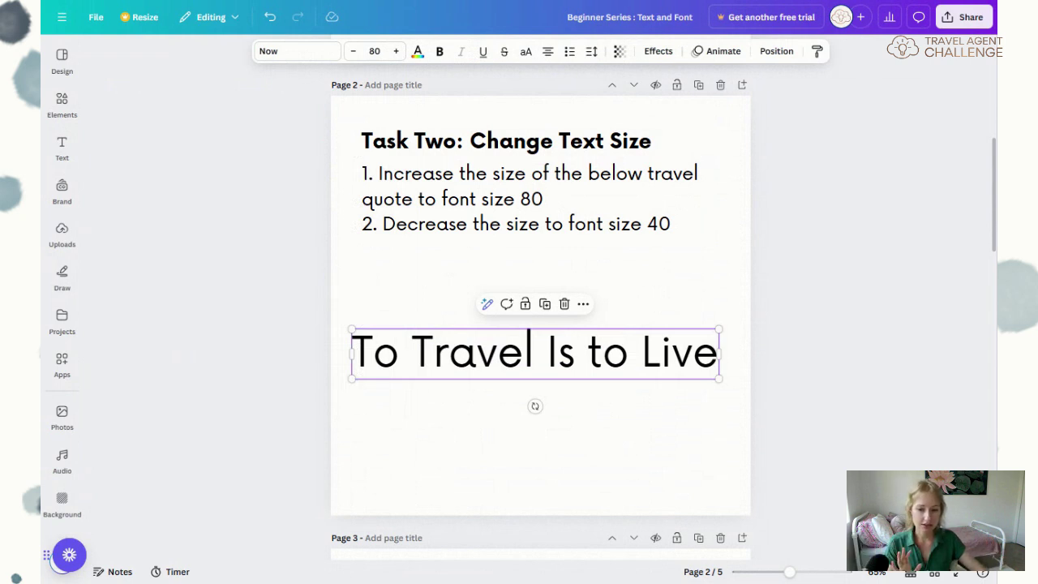
left_click(624, 418)
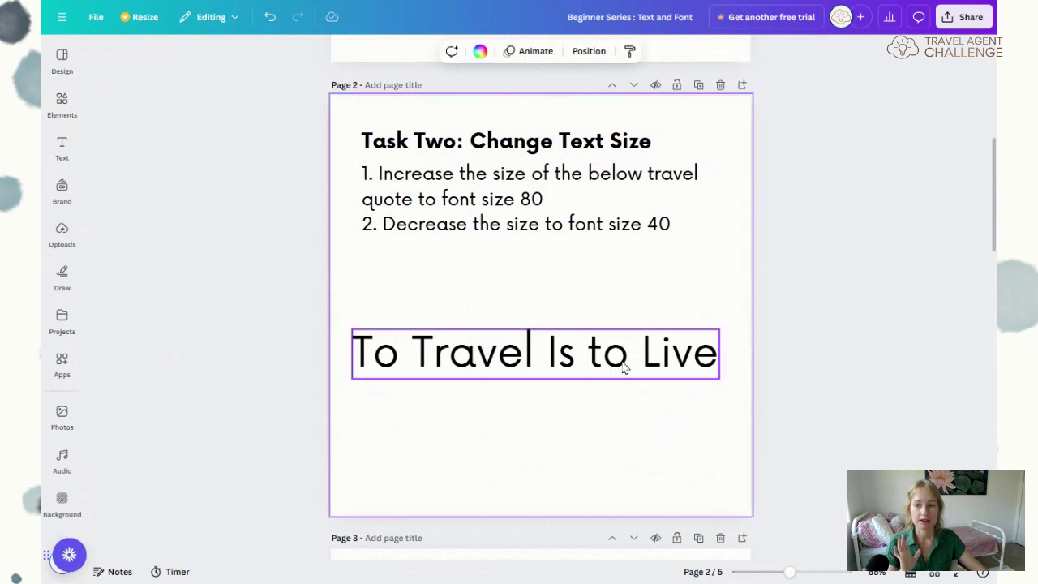
Decrease the font size of the "To Travel Is to Live" quote on page 2 to 40
left_click(625, 367)
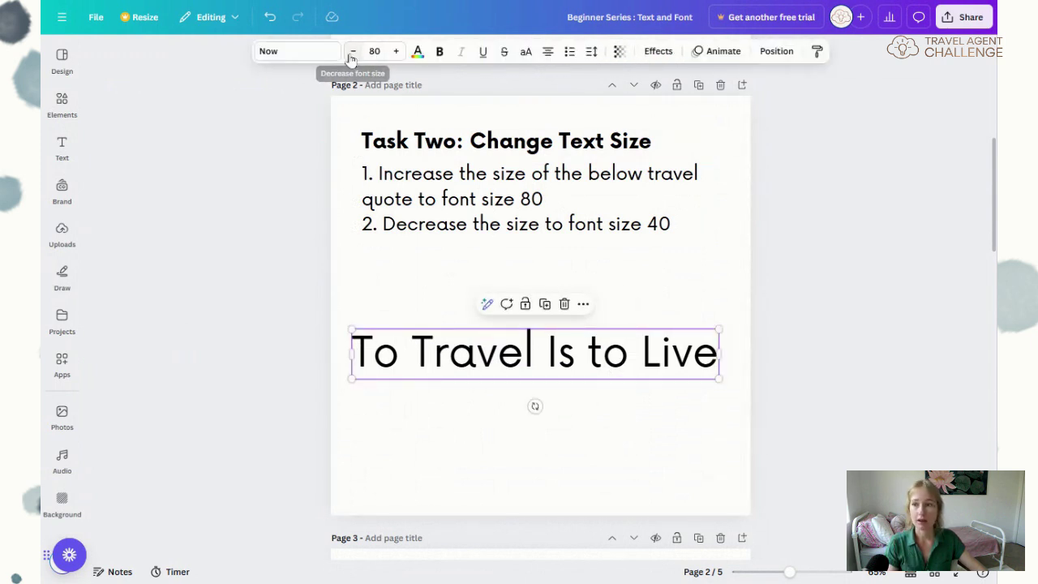
left_click(352, 52)
left_click(353, 52)
left_click(352, 52)
left_click(354, 52)
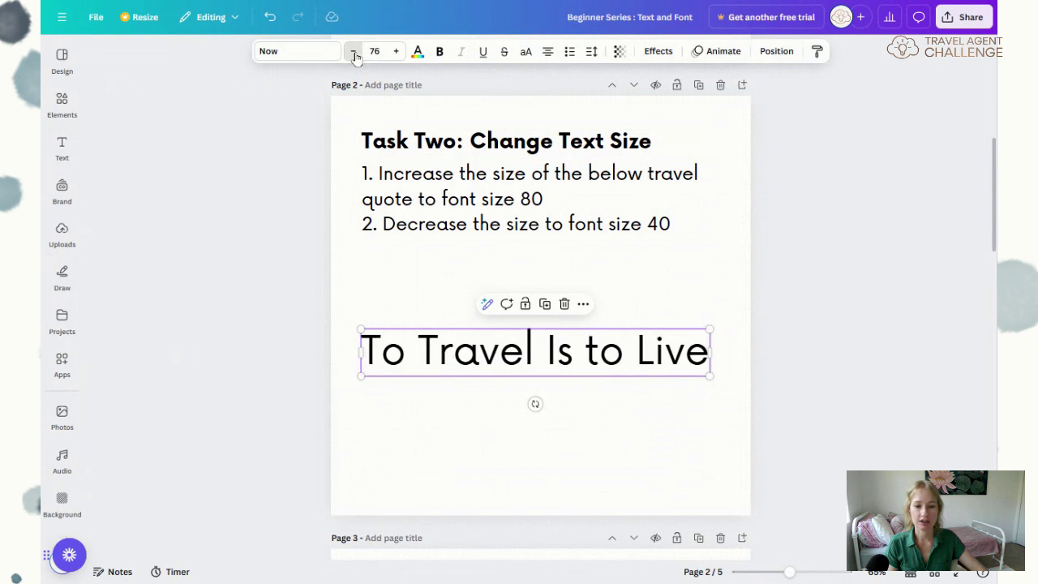
left_click(353, 52)
left_click(353, 52)
left_click(354, 52)
left_click(353, 52)
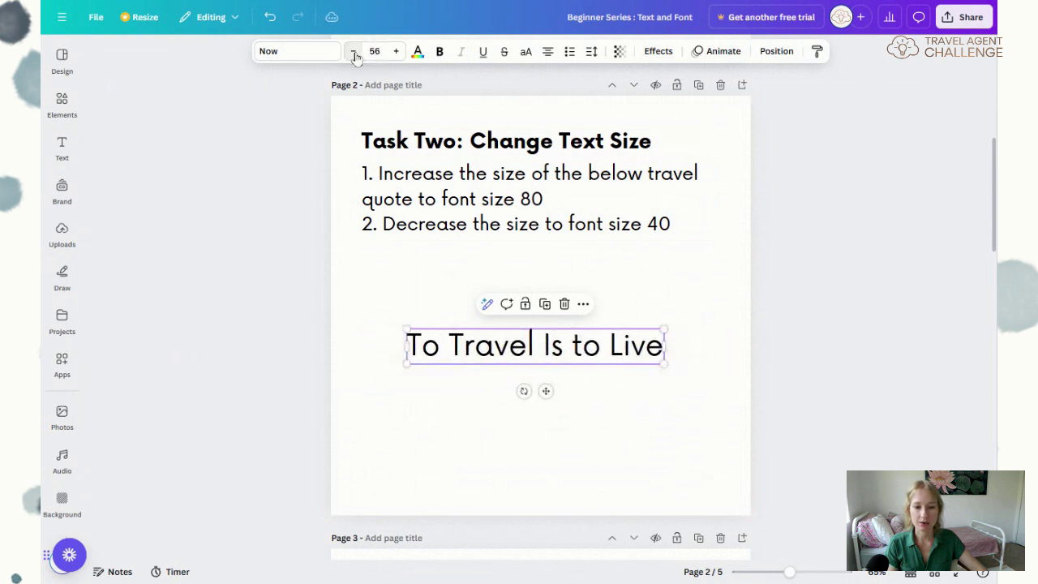
left_click(354, 51)
left_click(354, 52)
left_click(353, 52)
left_click(353, 52)
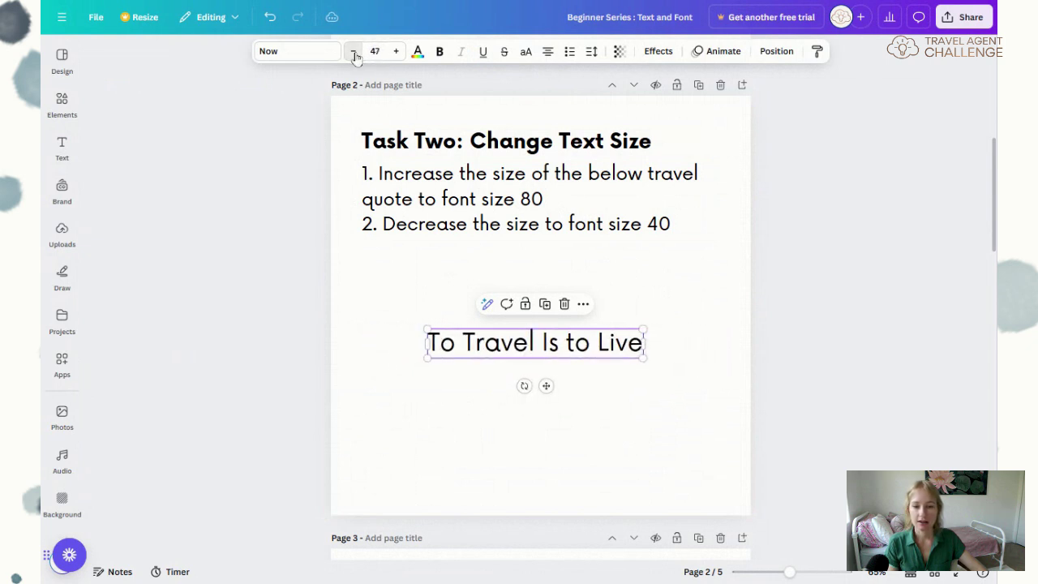
left_click(354, 52)
left_click(354, 52)
left_click(354, 52)
left_click(354, 51)
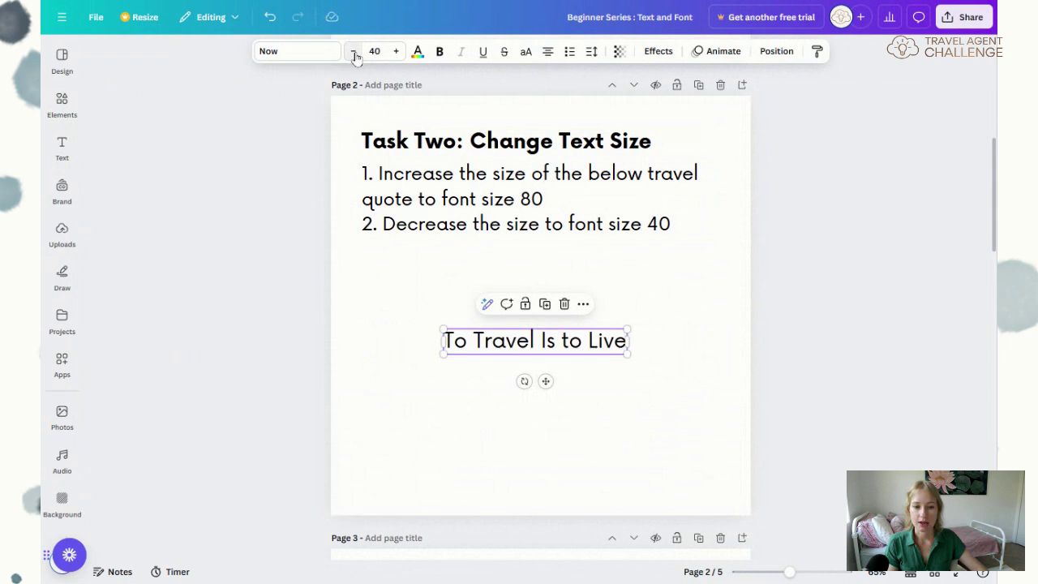
left_click(659, 416)
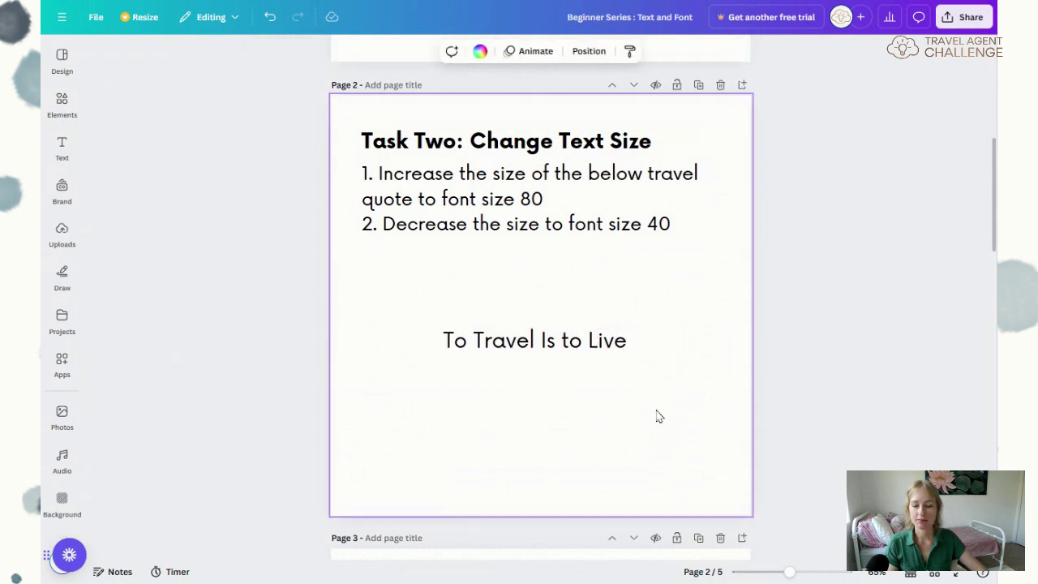
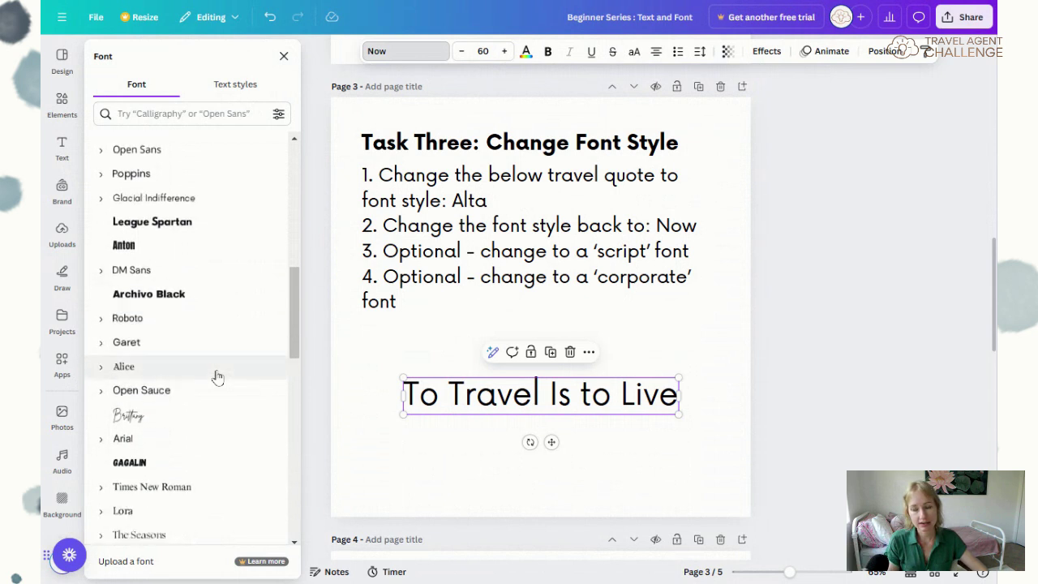
Search the fonts for "alta" and apply Alta to the "To Travel Is to Live" quote on page 3
scroll(217, 377, "down", 5)
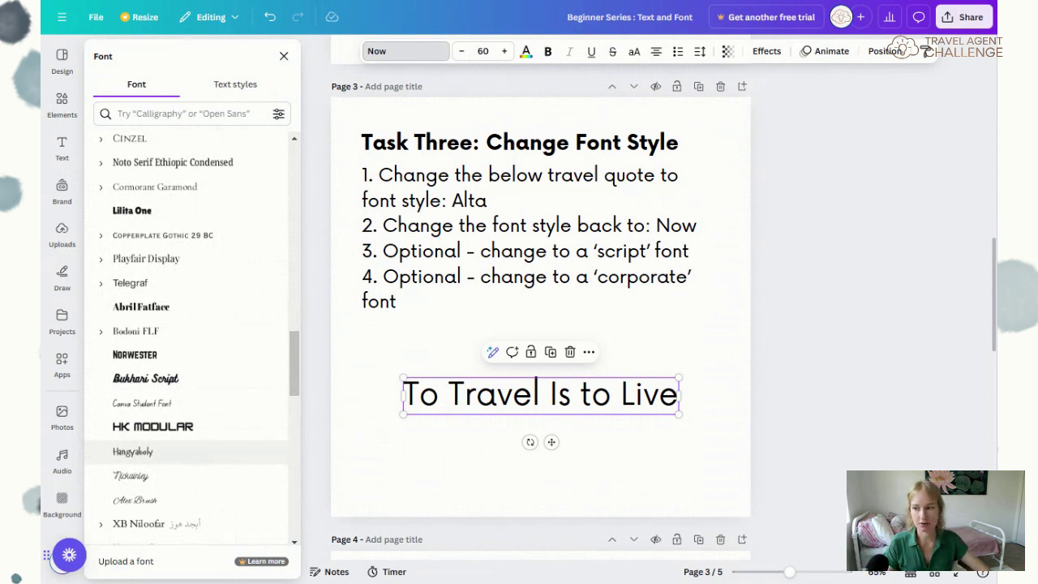
scroll(200, 456, "up", 5)
scroll(200, 455, "up", 6)
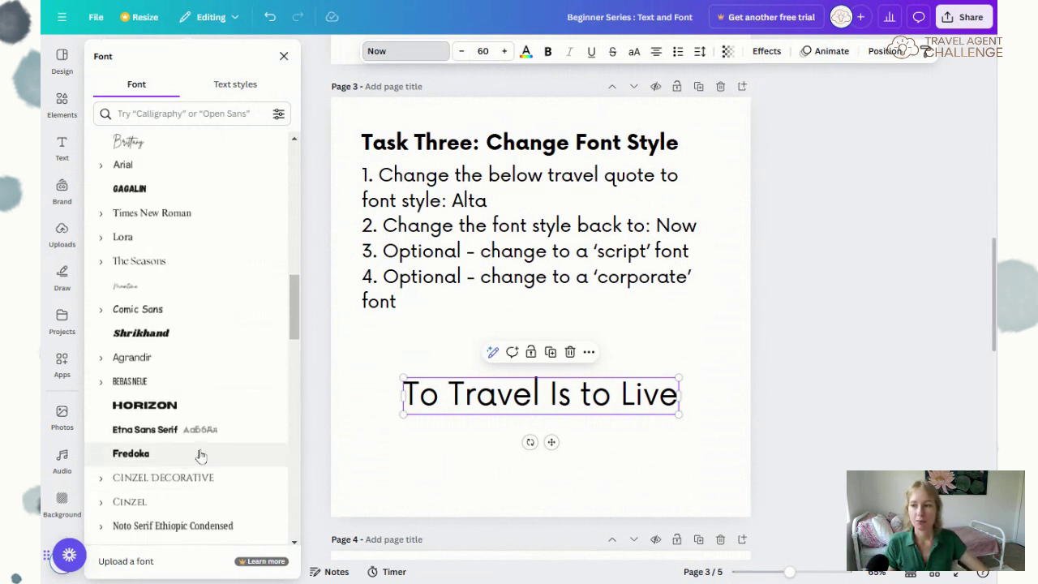
scroll(201, 456, "up", 1)
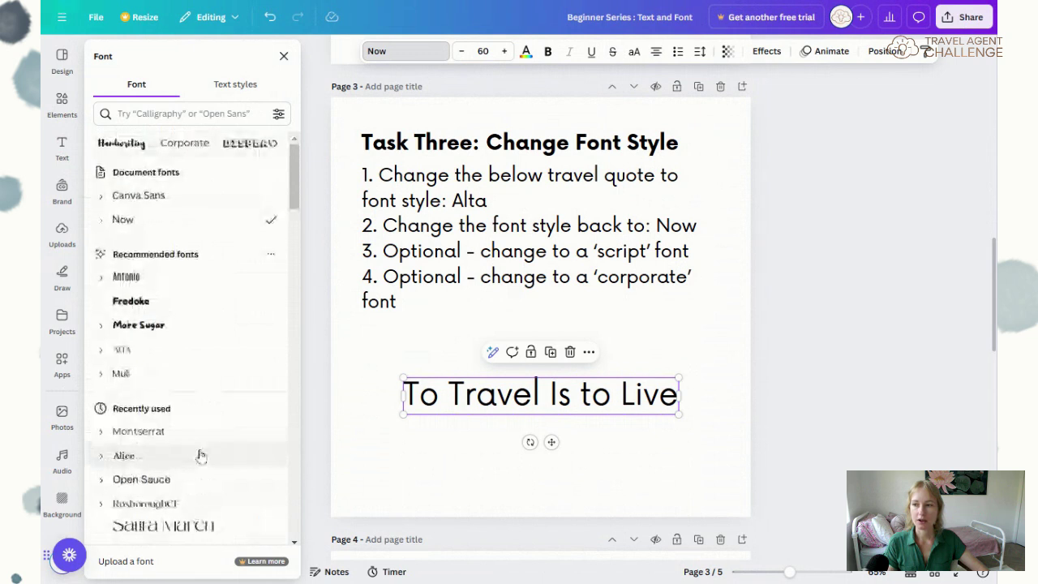
left_click(211, 113)
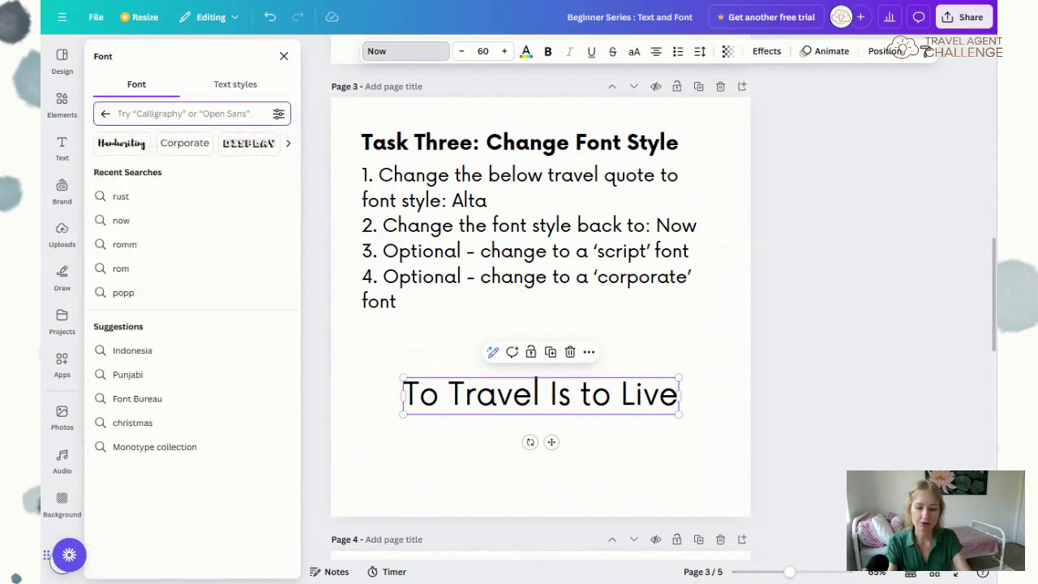
type("alta")
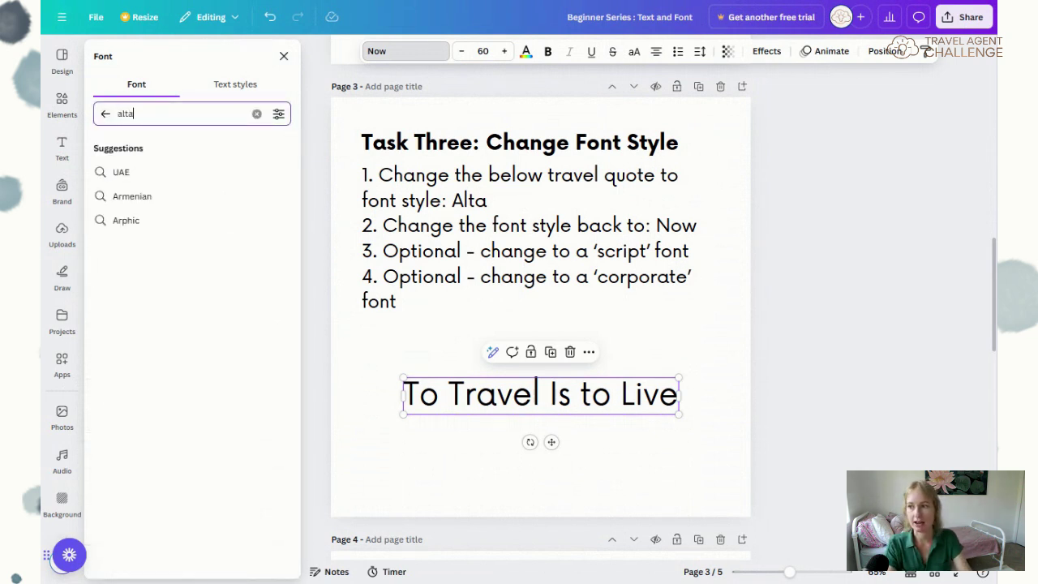
key("Return")
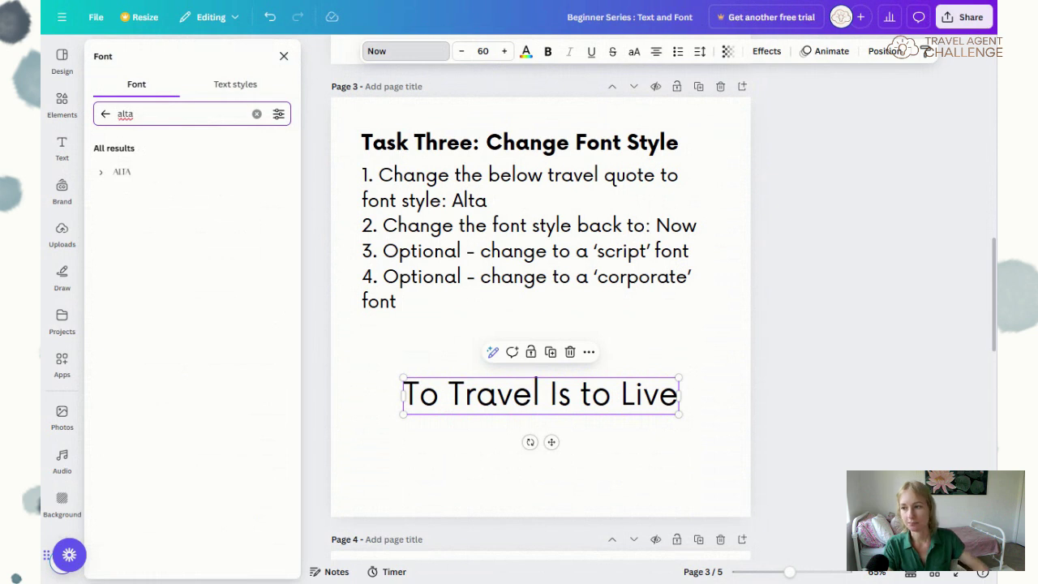
left_click(122, 175)
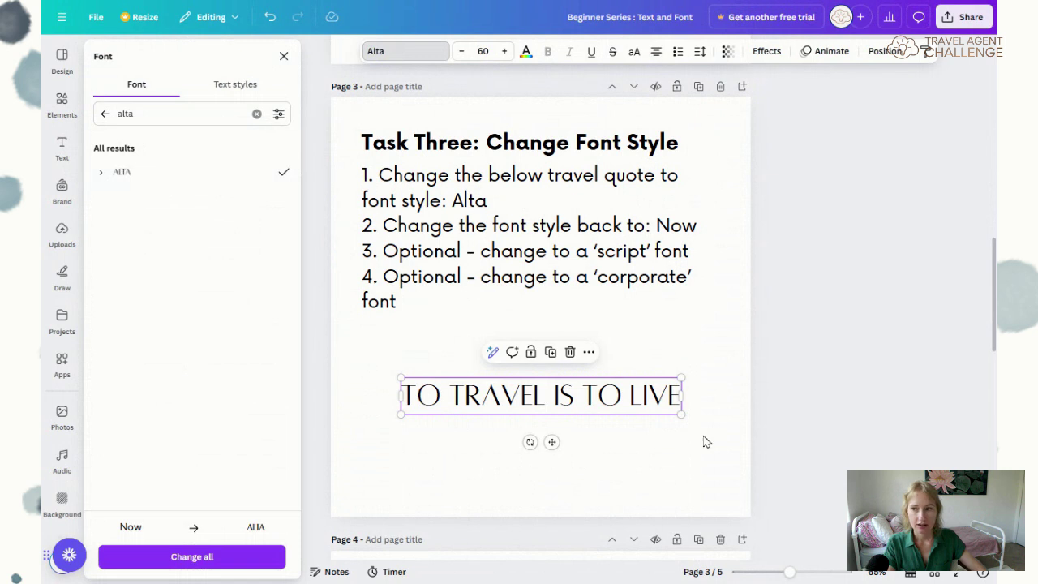
Search the full font list for "now" and apply the Now font to the "To Travel Is to Live" quote on page 3
left_click(105, 116)
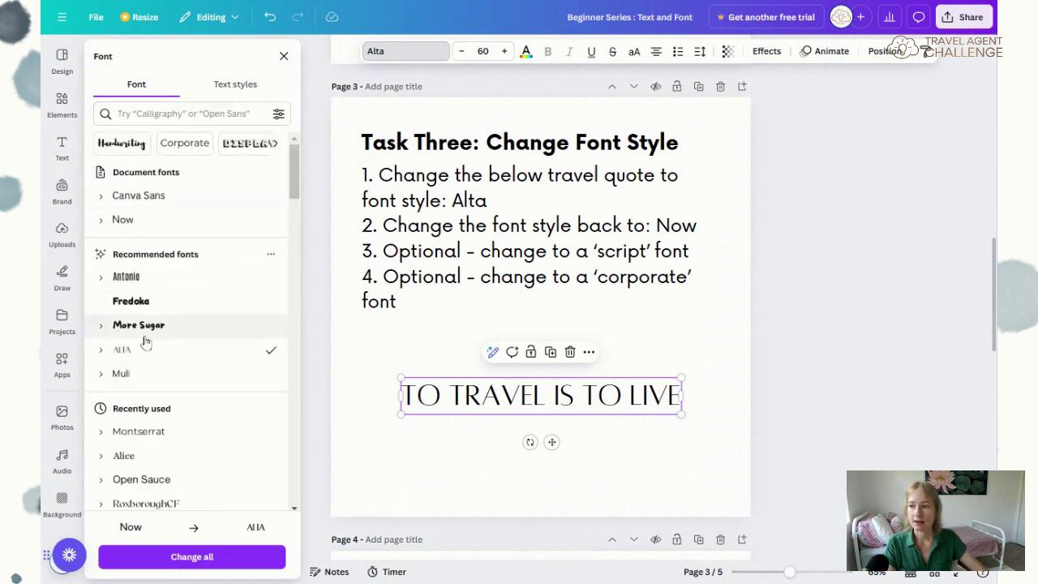
scroll(150, 351, "down", 1)
scroll(150, 351, "down", 10)
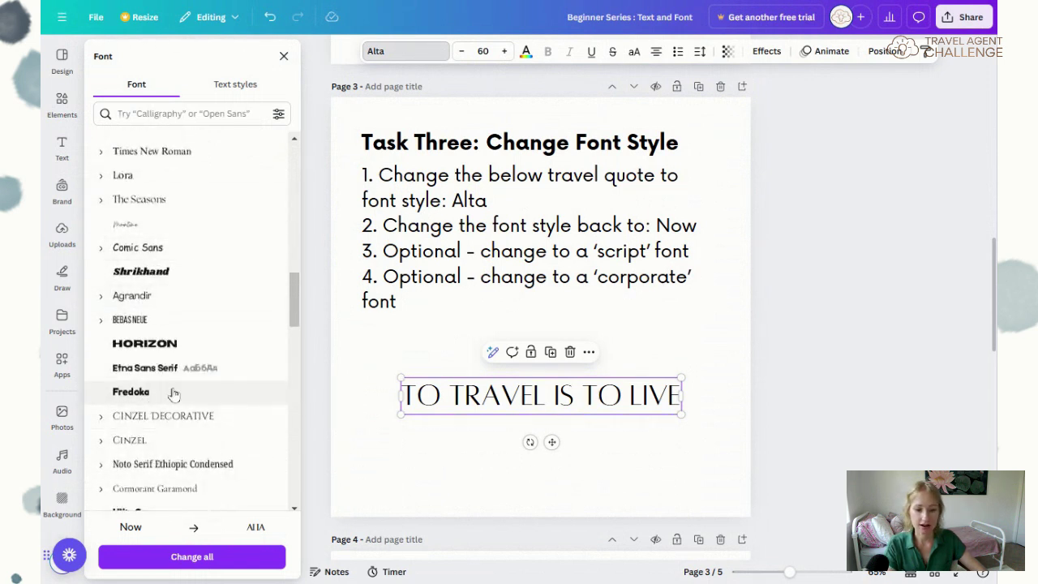
scroll(169, 382, "up", 10)
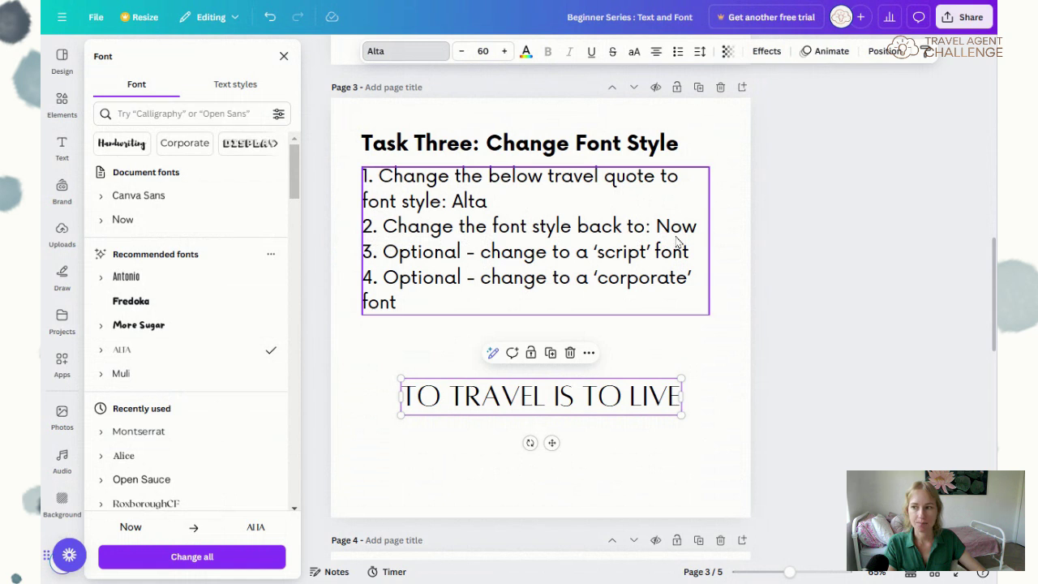
left_click(150, 113)
type("n")
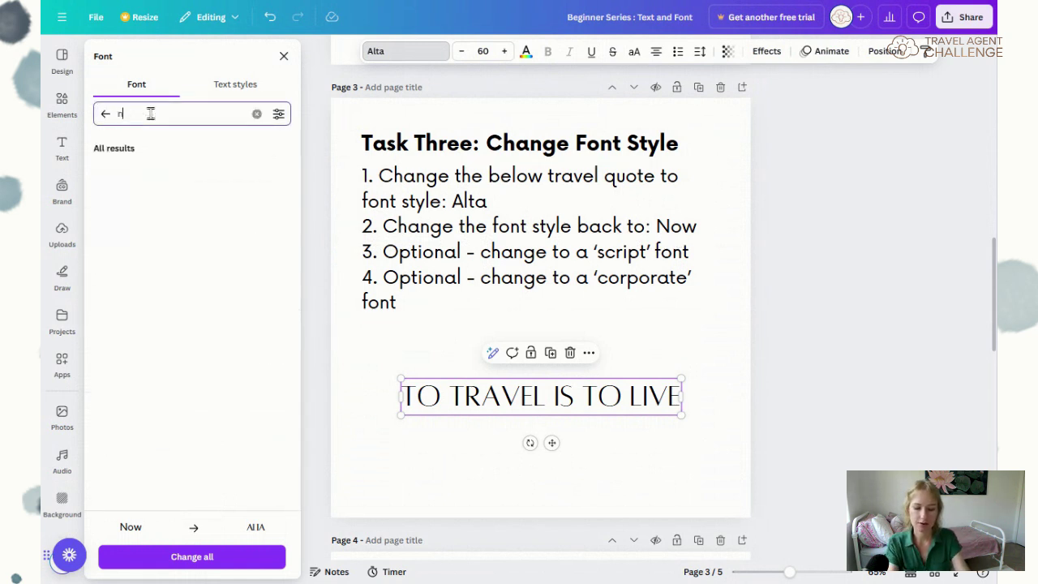
type("ow")
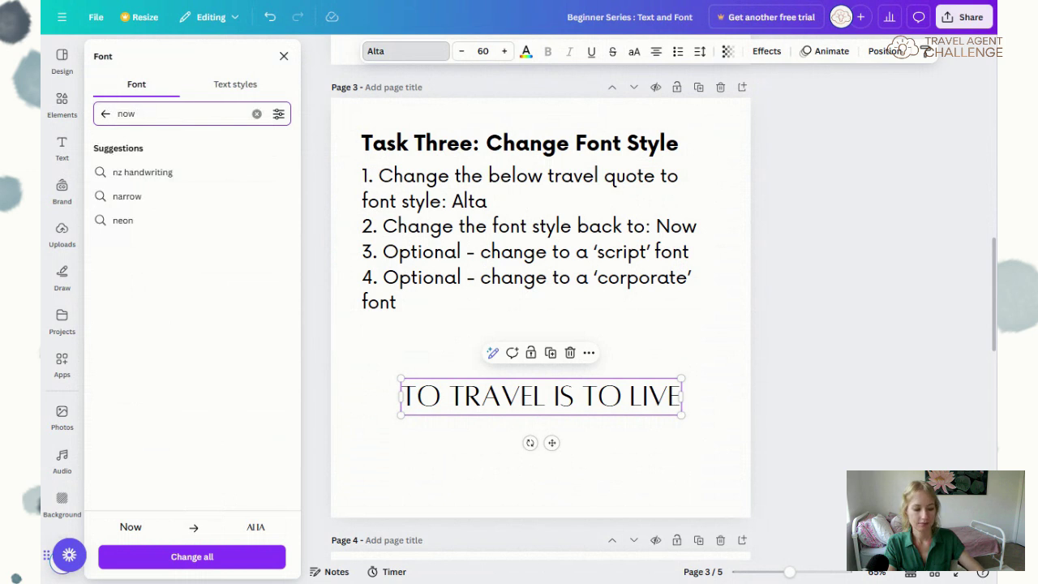
key("Return")
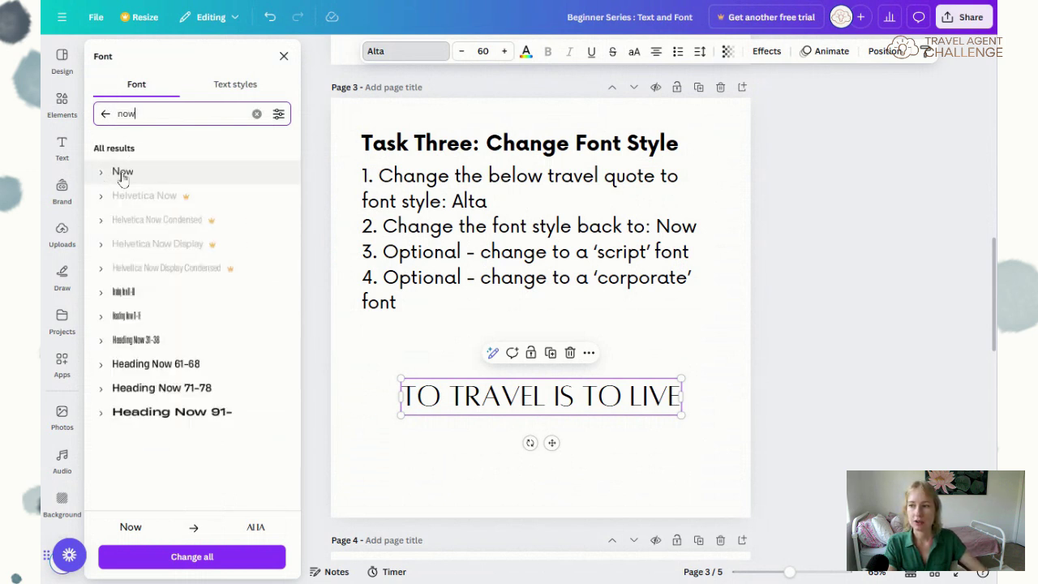
left_click(114, 172)
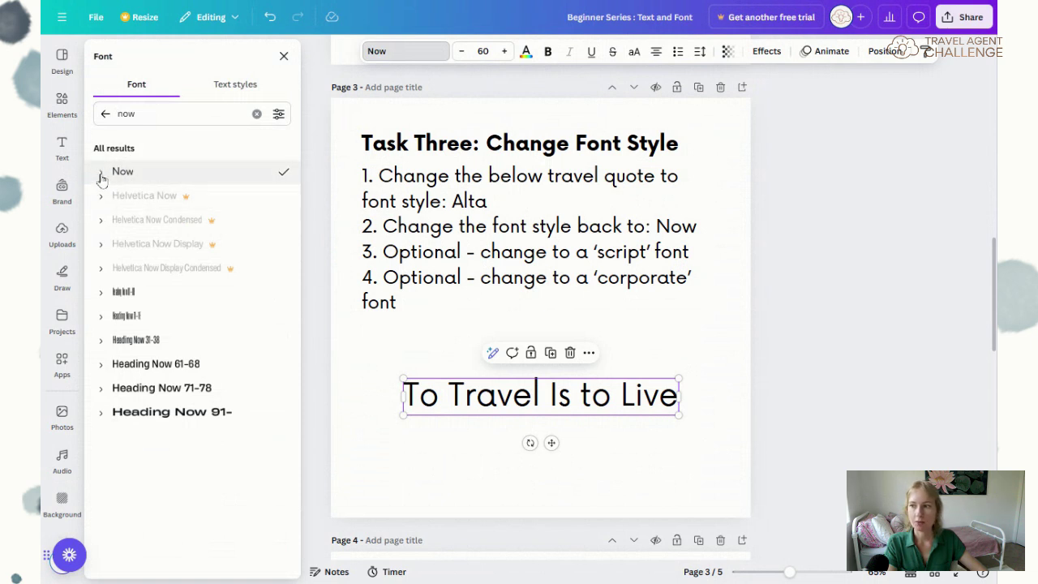
Try the Thin and Bold weights of Now on the page 3 quote, set it to Thin, and deselect it
left_click(100, 172)
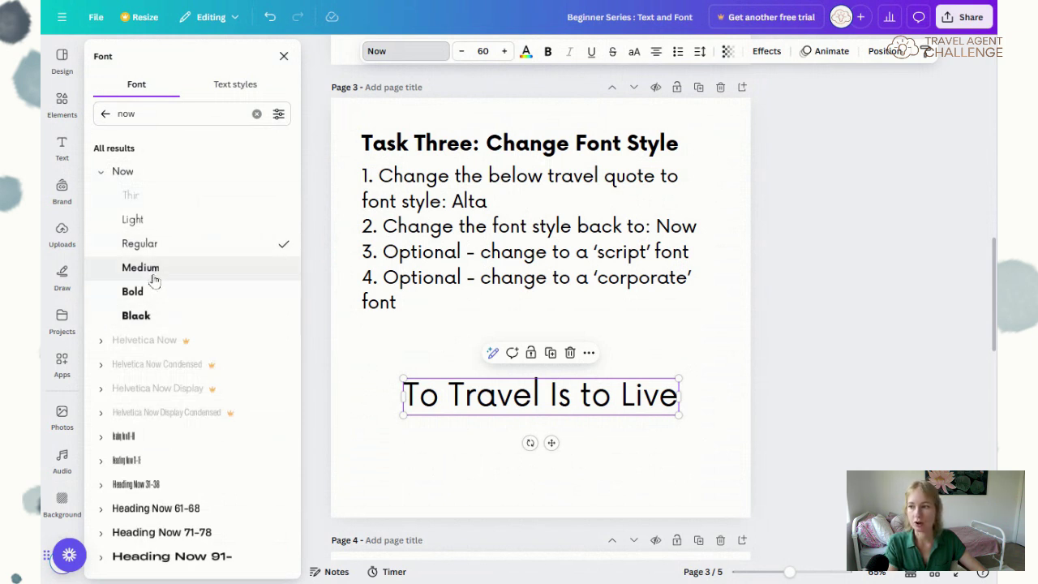
left_click(149, 202)
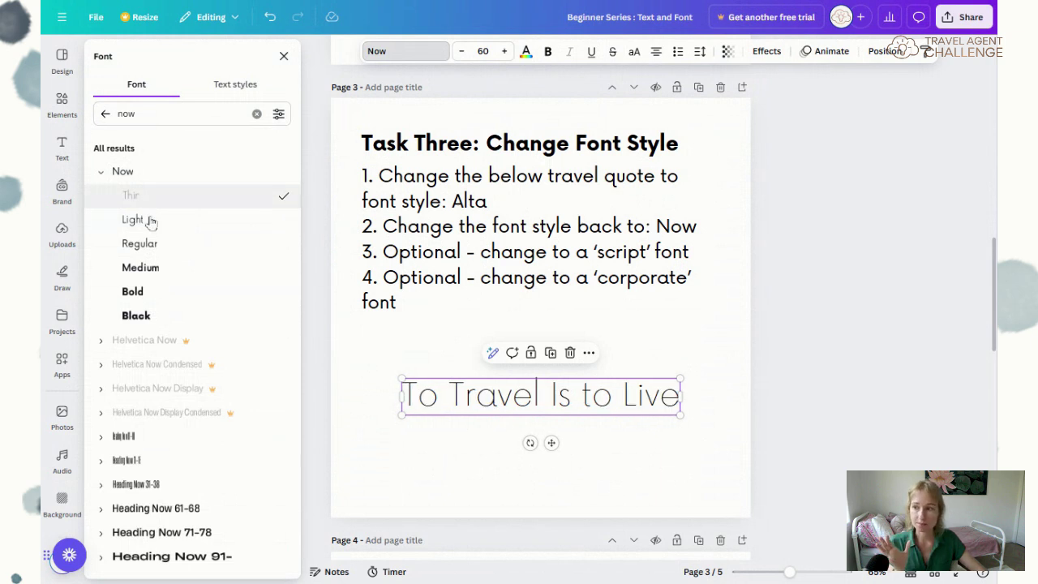
left_click(151, 294)
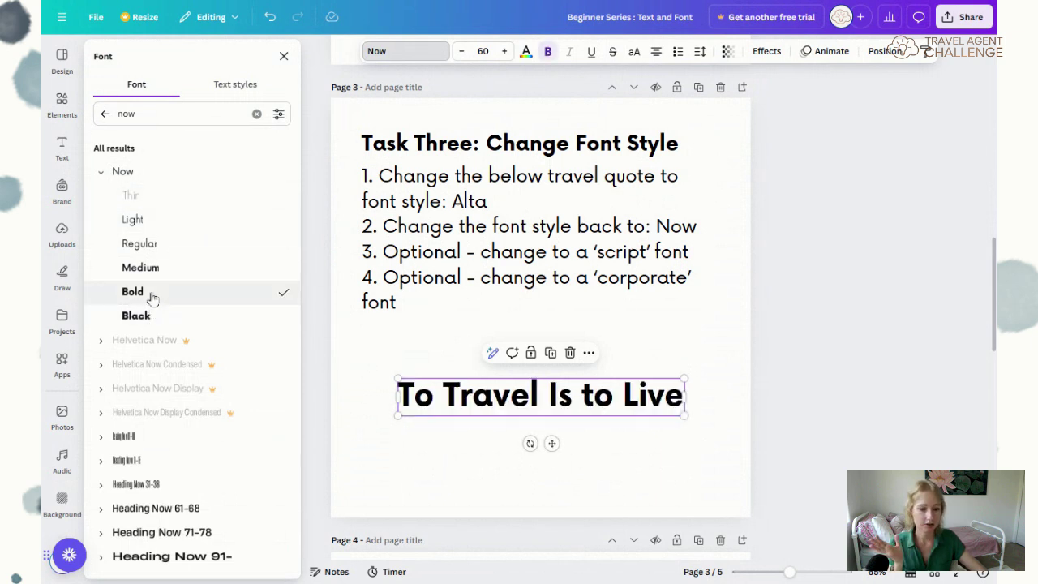
left_click(142, 202)
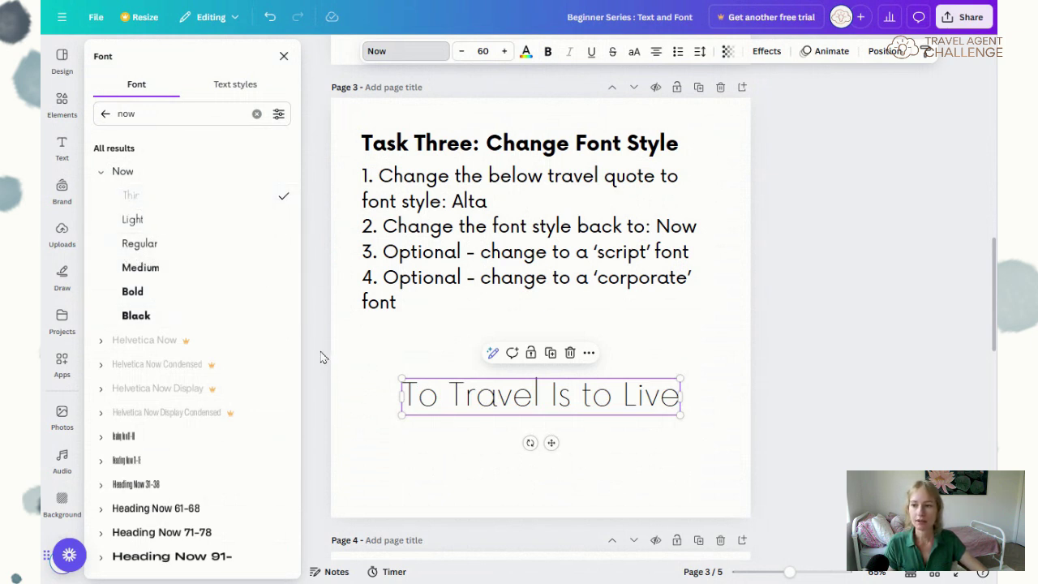
left_click(349, 357)
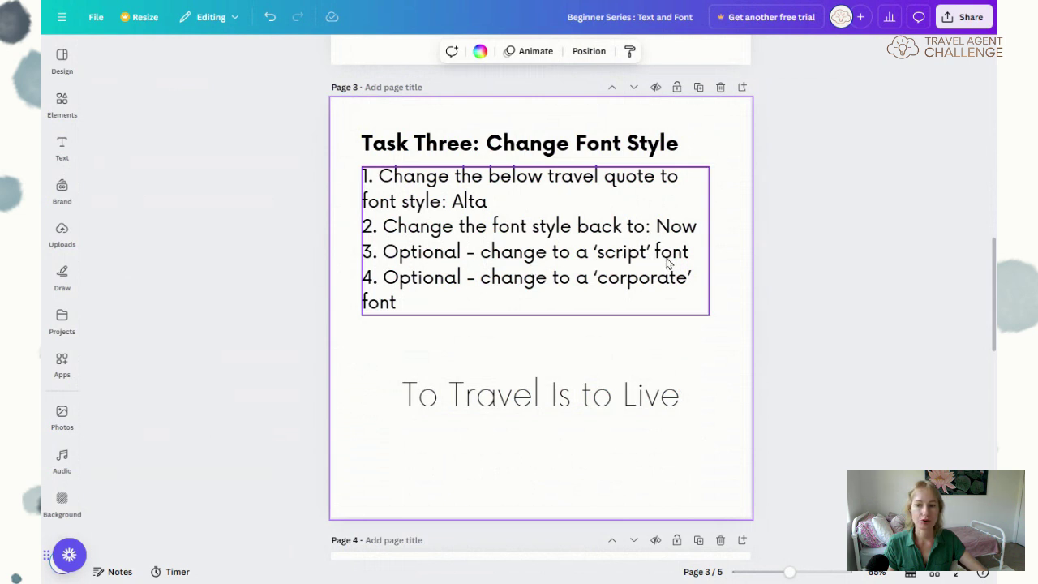
Select the page 3 quote again and browse the fonts in the Corporate category
left_click(619, 413)
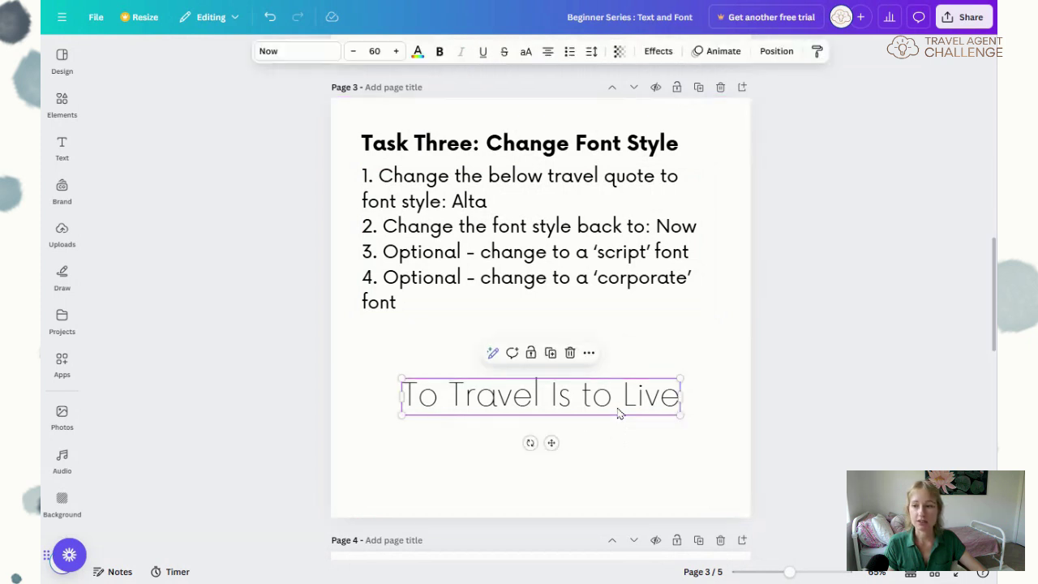
left_click(301, 50)
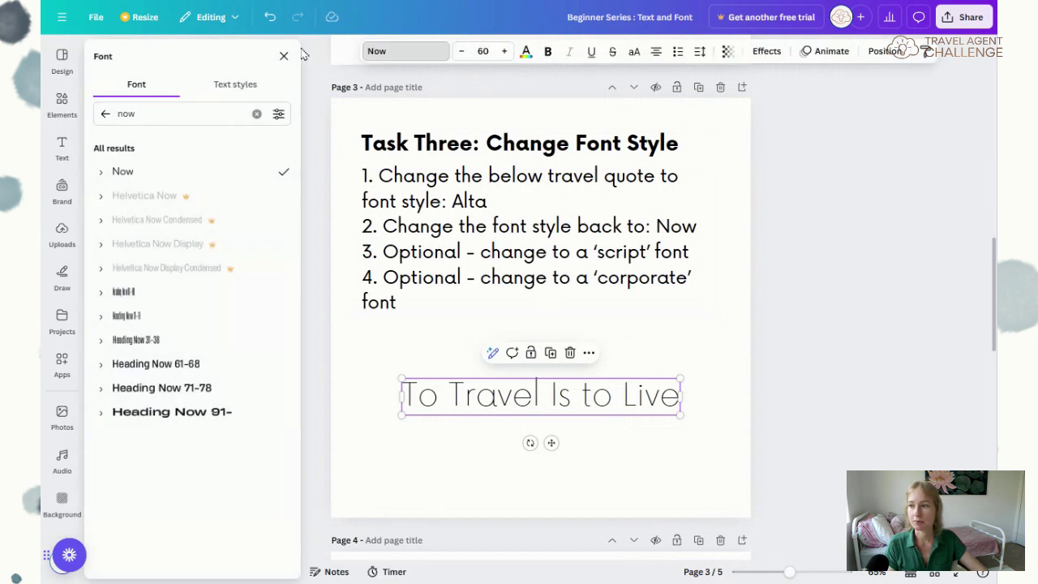
left_click(105, 115)
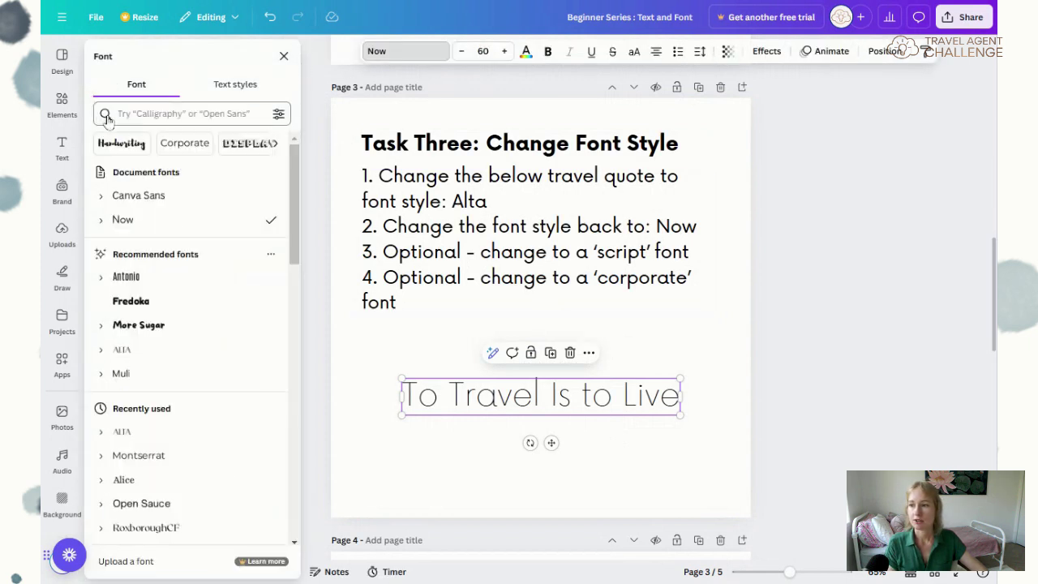
left_click(185, 144)
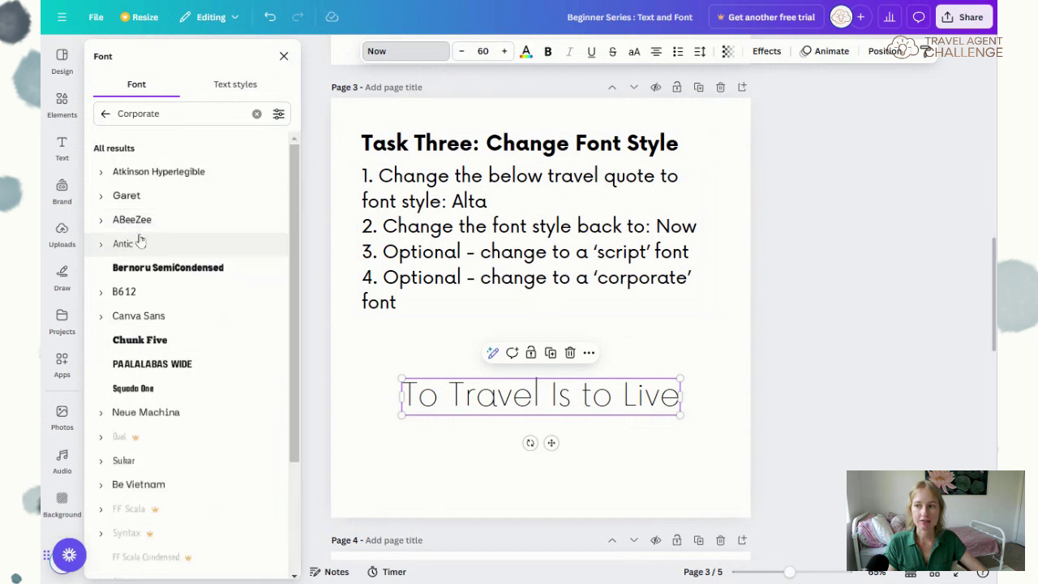
scroll(169, 295, "down", 1)
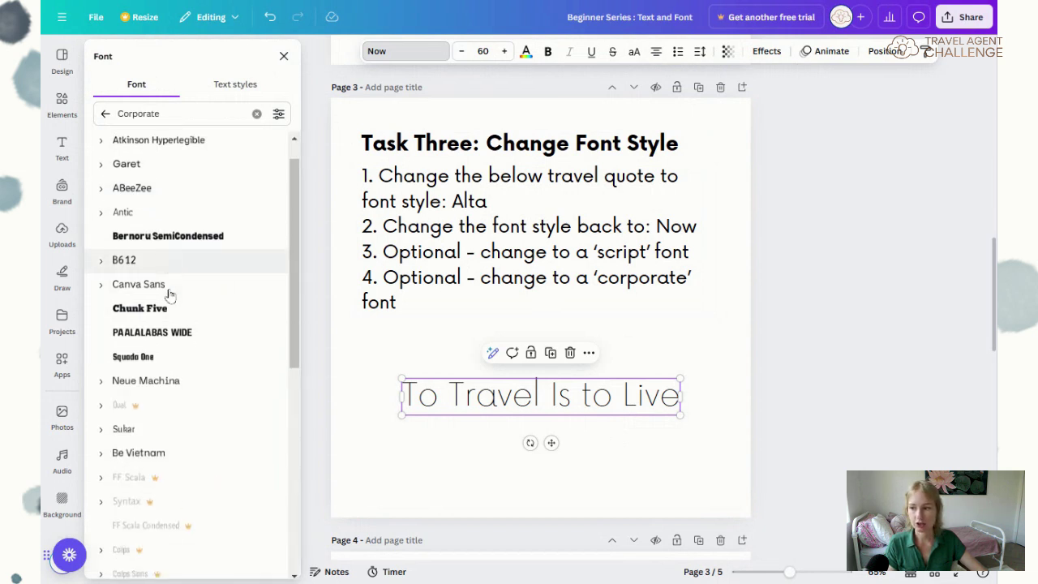
scroll(202, 359, "down", 6)
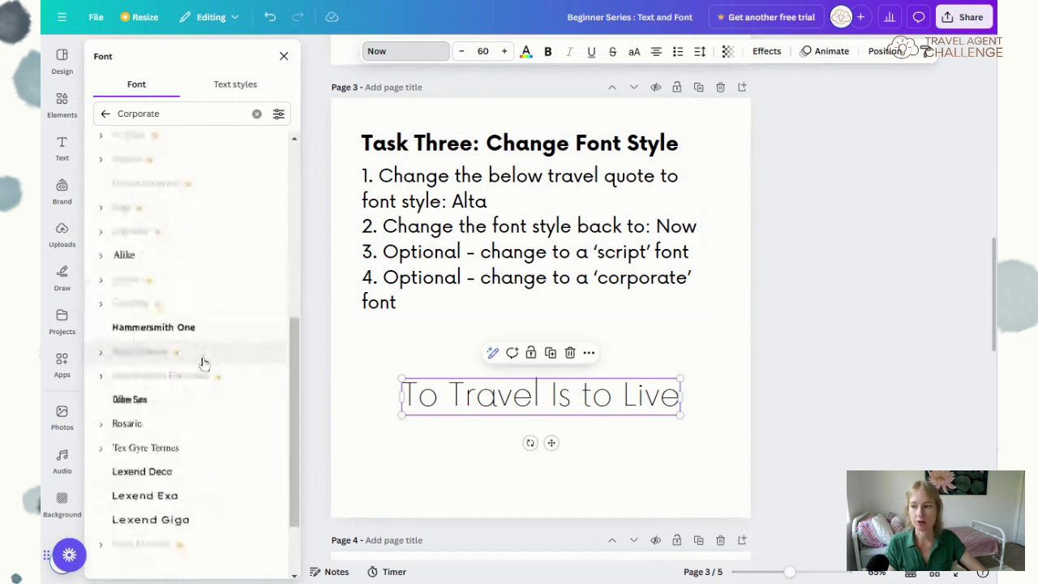
left_click(106, 115)
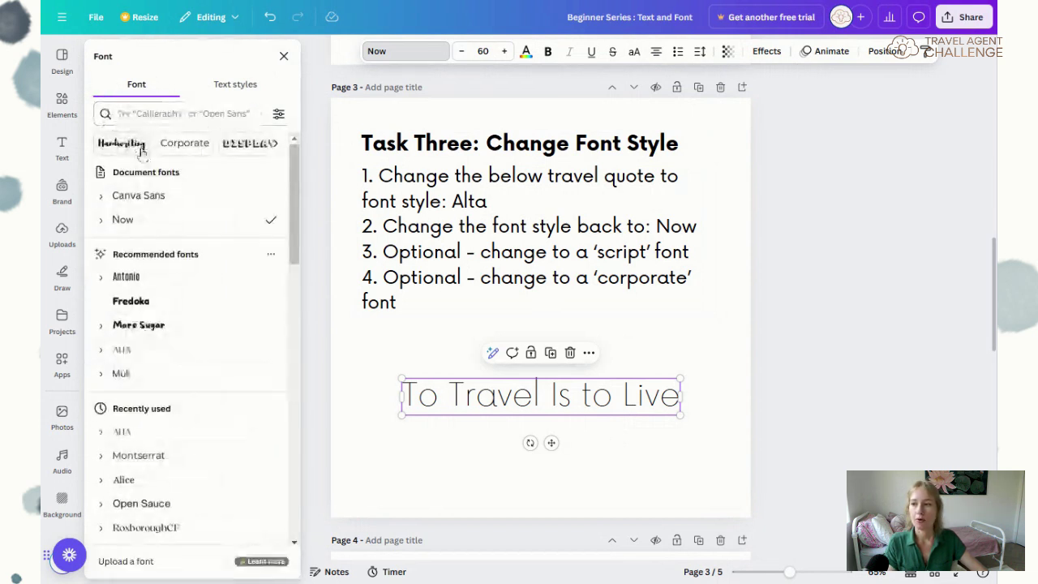
Look through the suggested font style categories as far as the Chinese ones and return to the Serif category
left_click(276, 145)
left_click(275, 145)
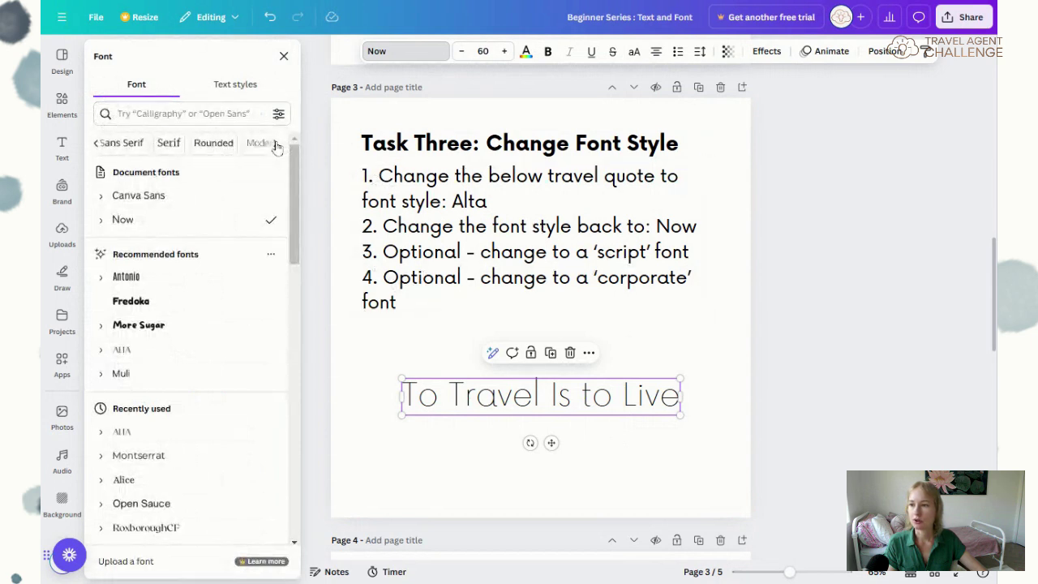
left_click(276, 143)
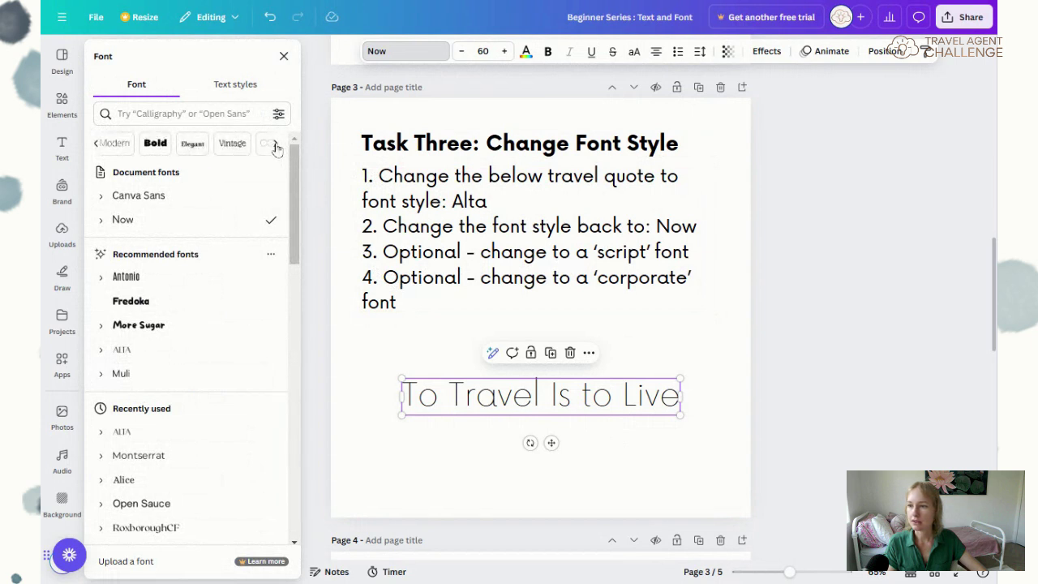
left_click(276, 143)
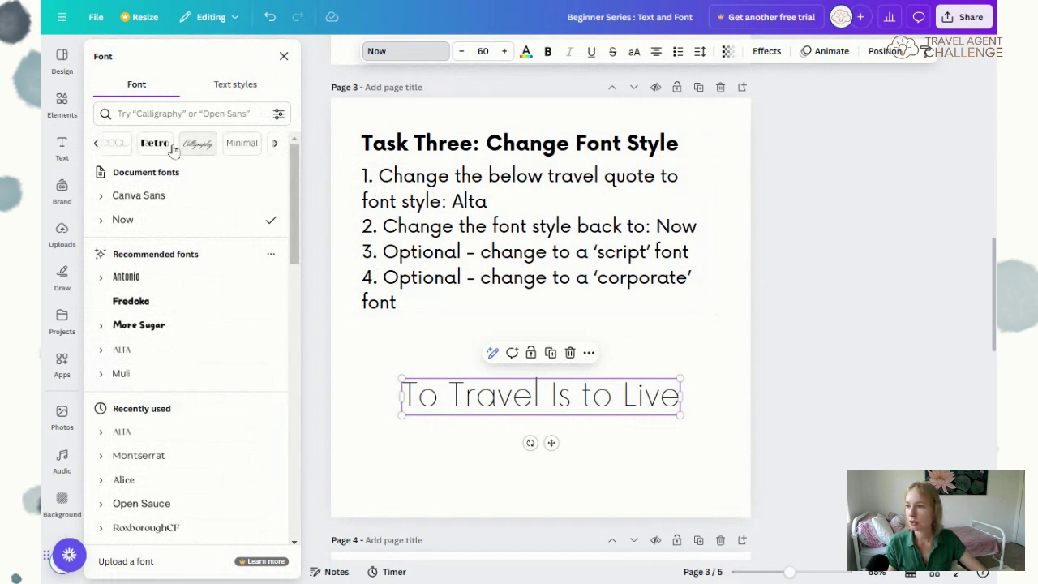
left_click(276, 143)
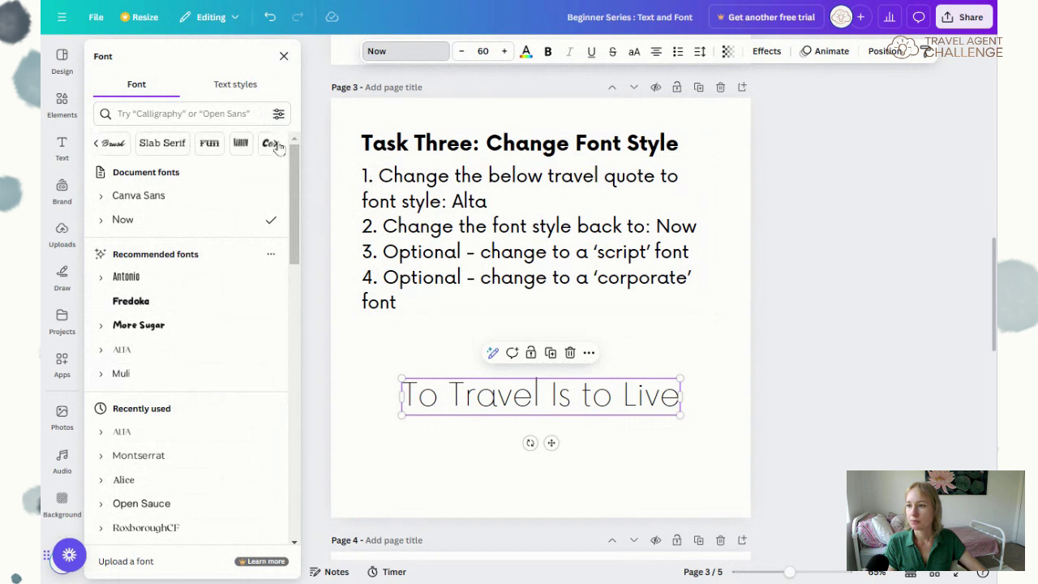
left_click(276, 144)
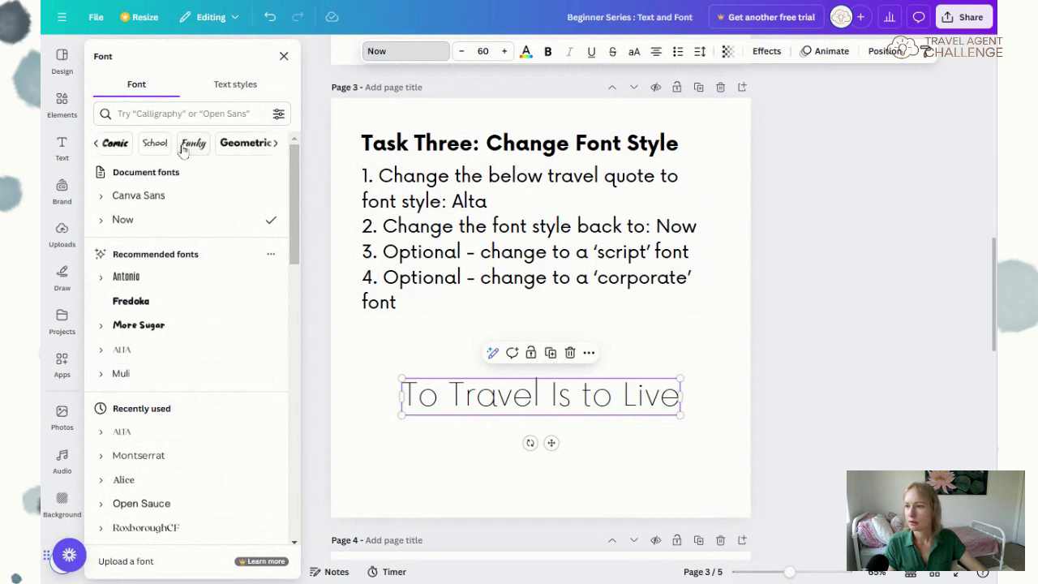
left_click(275, 144)
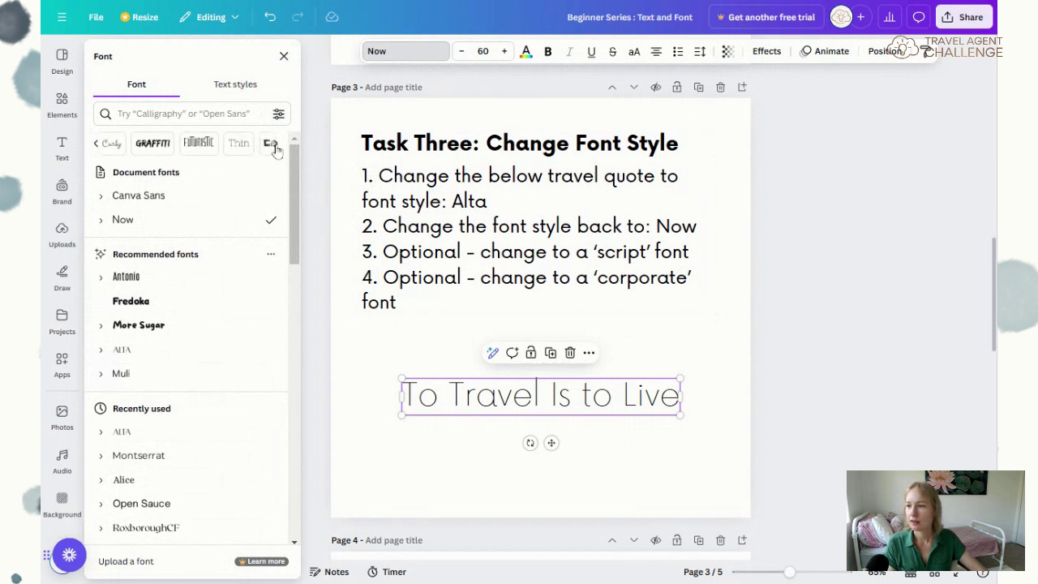
left_click(275, 144)
left_click(275, 145)
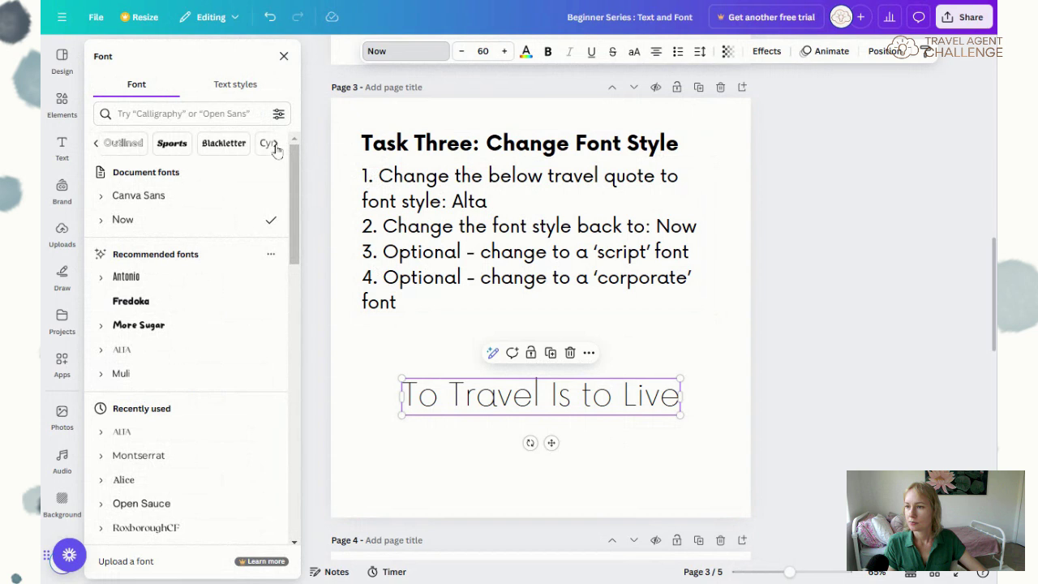
left_click(275, 144)
left_click(275, 145)
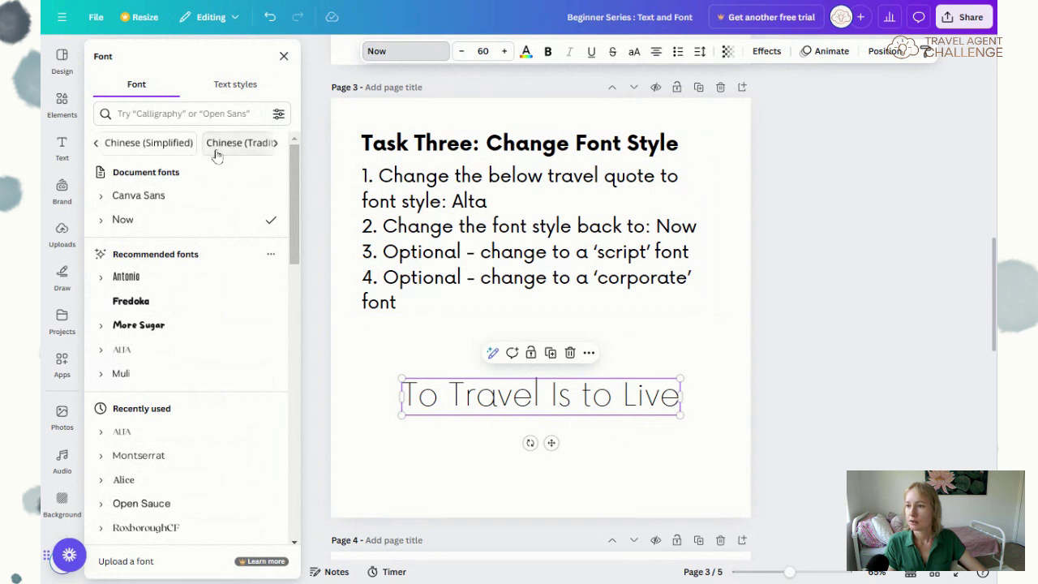
left_click(97, 144)
left_click(96, 144)
left_click(97, 144)
left_click(96, 144)
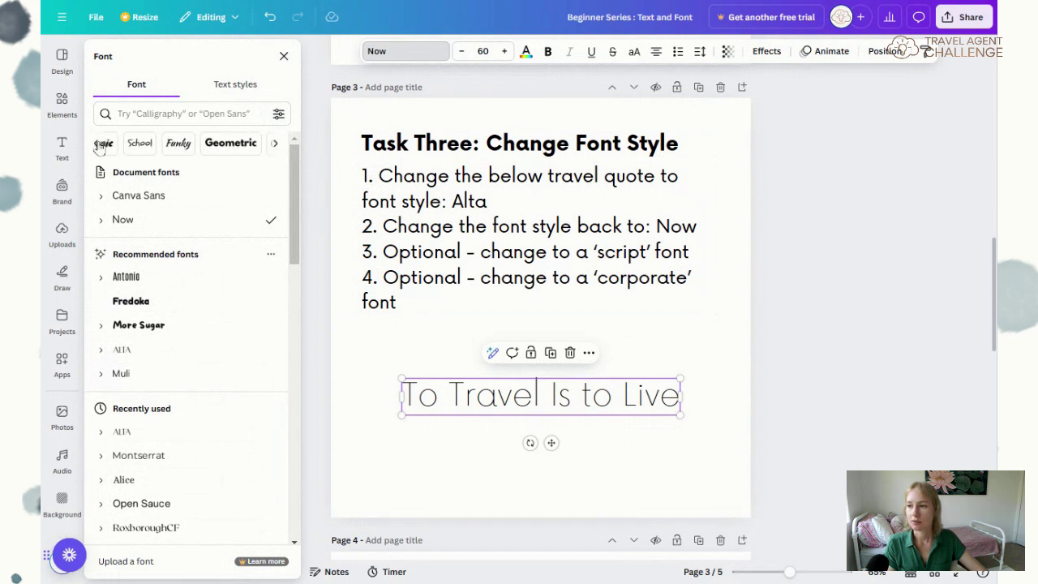
left_click(97, 144)
left_click(97, 143)
left_click(96, 143)
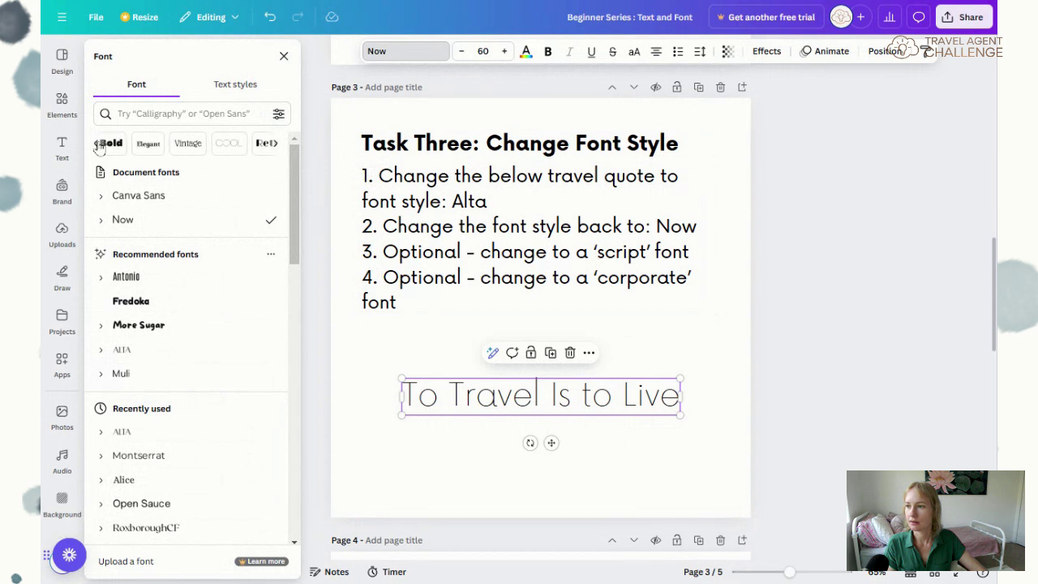
left_click(97, 144)
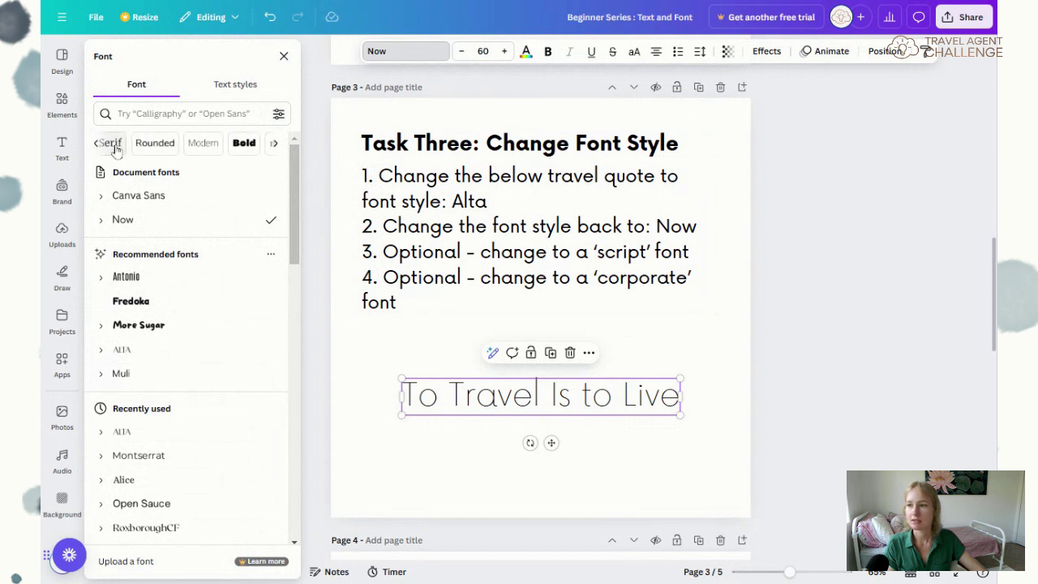
Browse the Serif fonts, deselect the page 3 quote without changing its font, and read the Task Four instructions on page 4
left_click(111, 143)
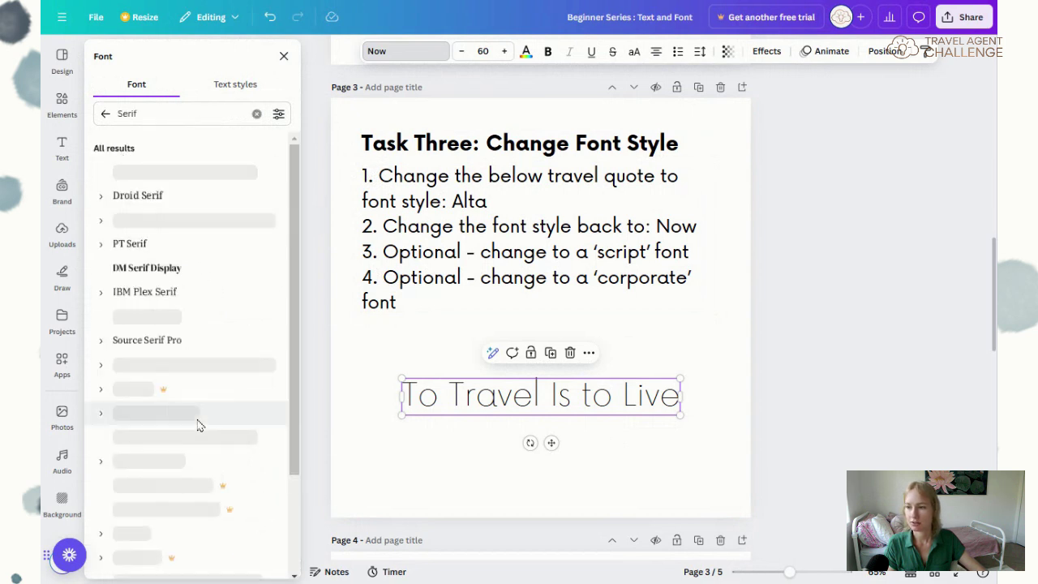
scroll(200, 424, "down", 10)
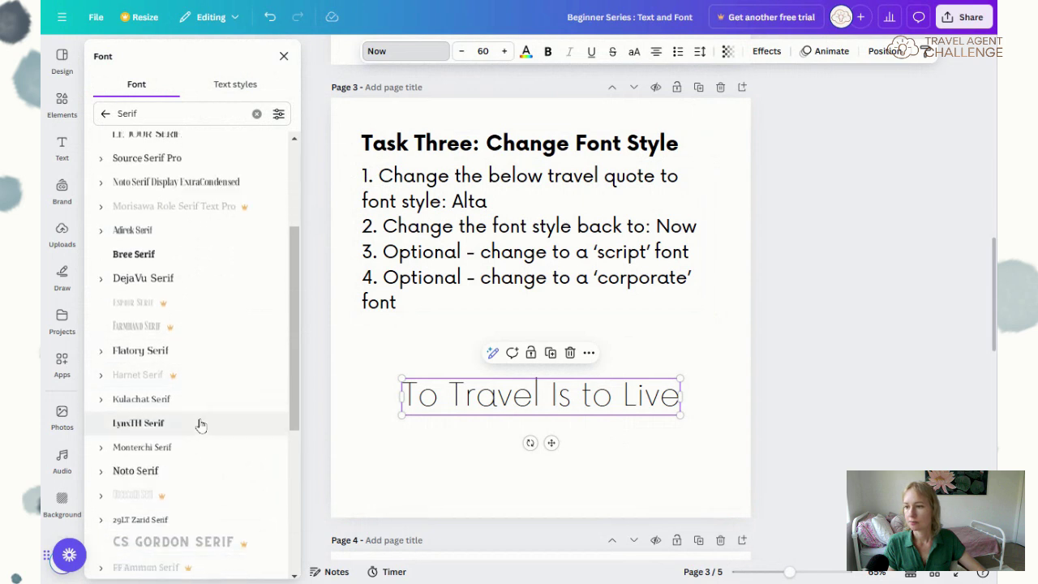
scroll(199, 424, "down", 2)
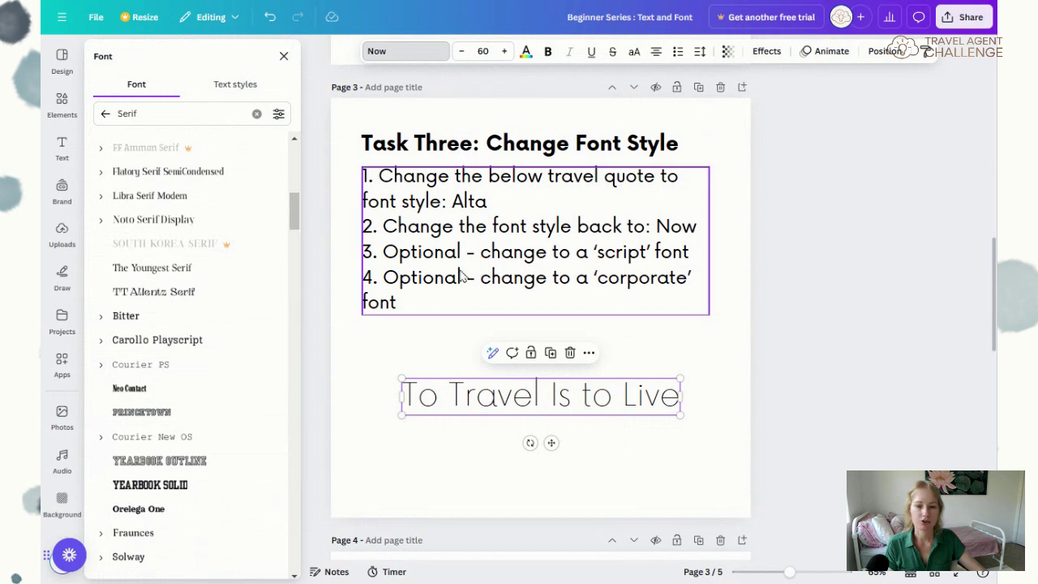
left_click(725, 330)
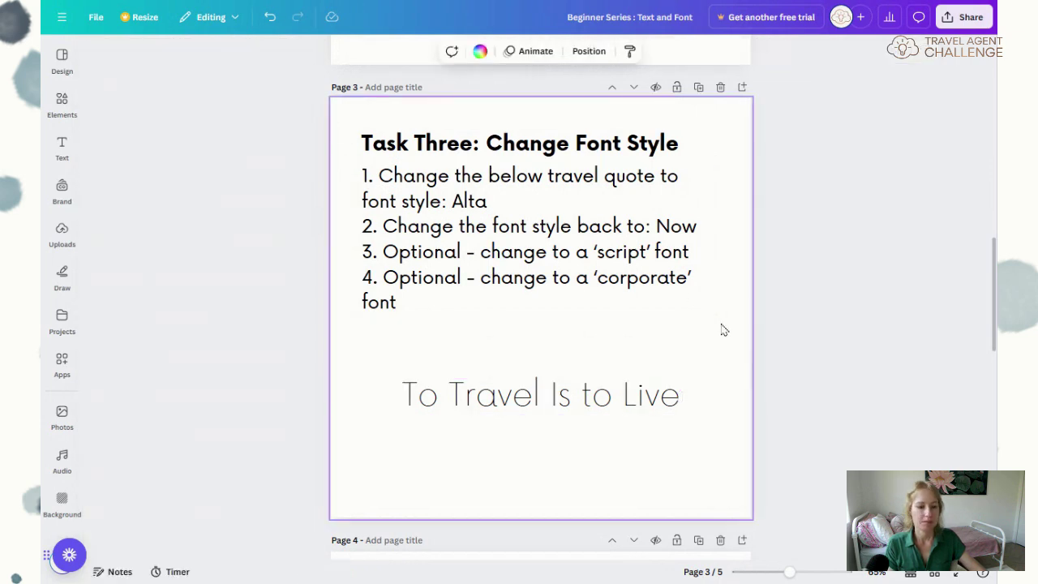
scroll(725, 329, "down", 5)
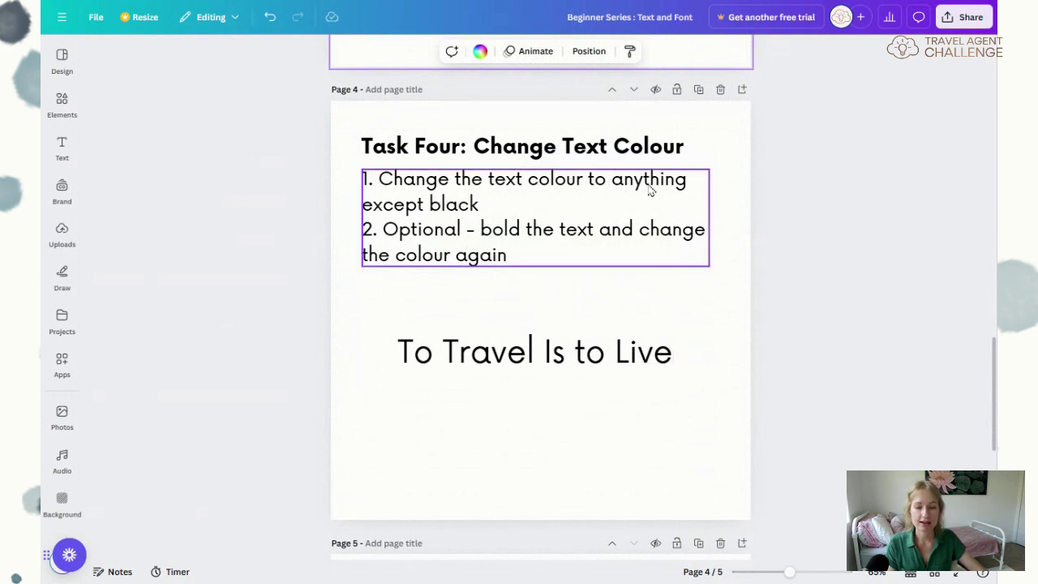
Try purple and orange from the default solid colours on the page 4 quote, ending with teal #0097B2
left_click(614, 353)
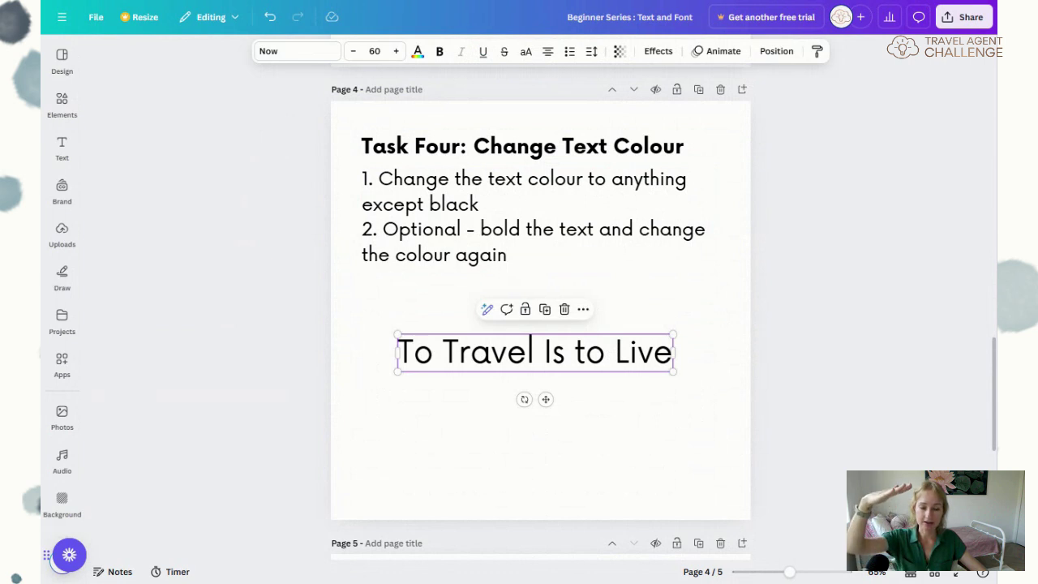
left_click(418, 52)
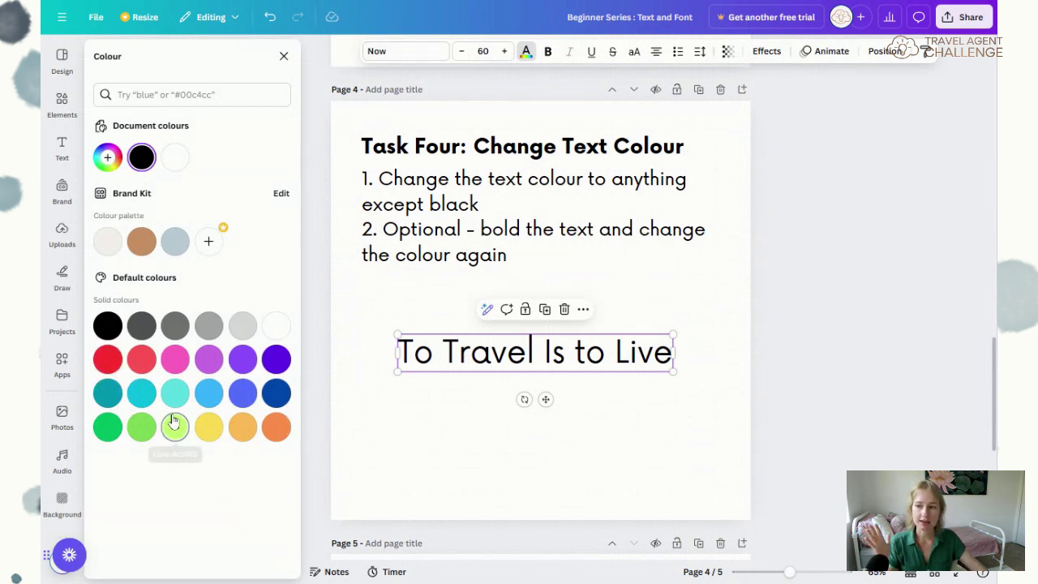
left_click(278, 364)
left_click(275, 427)
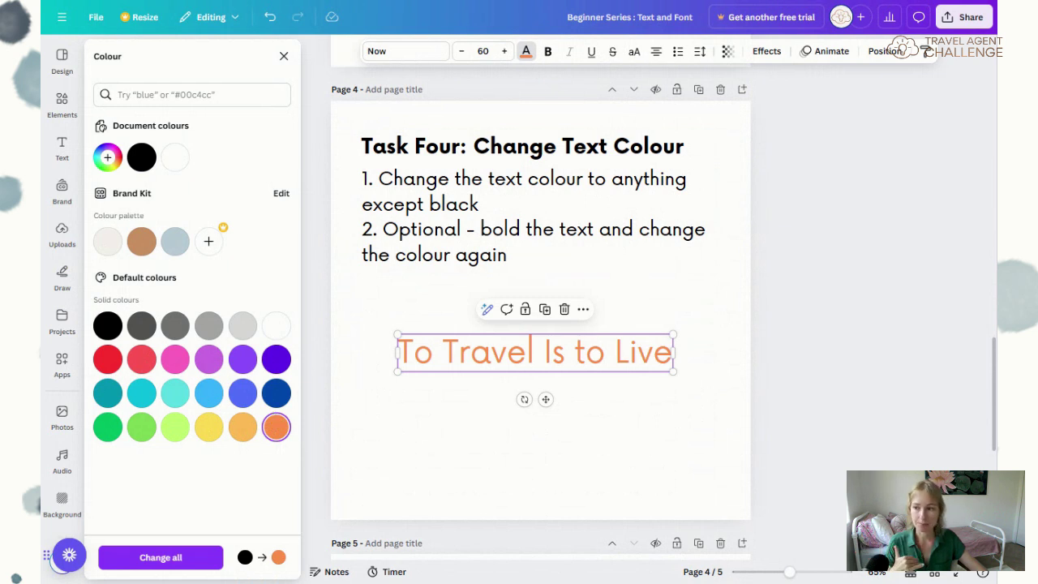
left_click(111, 401)
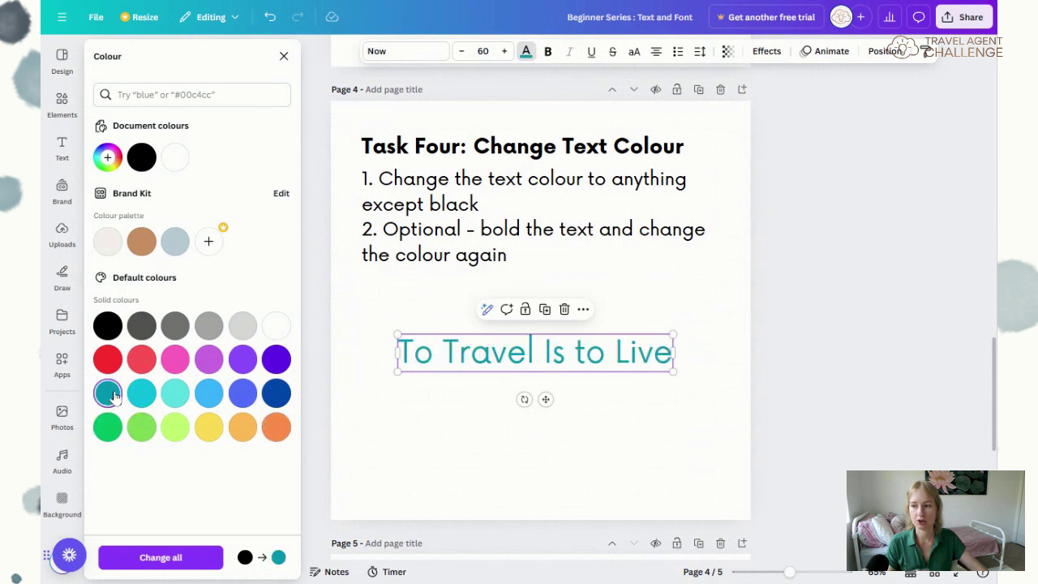
Try a pale grey custom shade on the page 4 quote, set it to dark teal #326A74, and deselect it
left_click(107, 158)
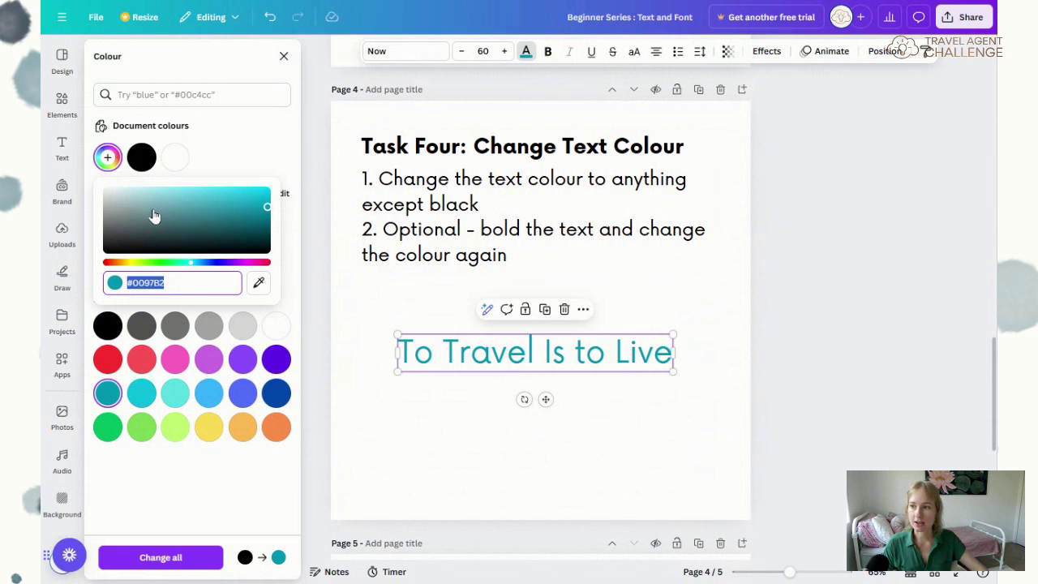
left_click(268, 209)
left_click_drag(268, 209, 114, 200)
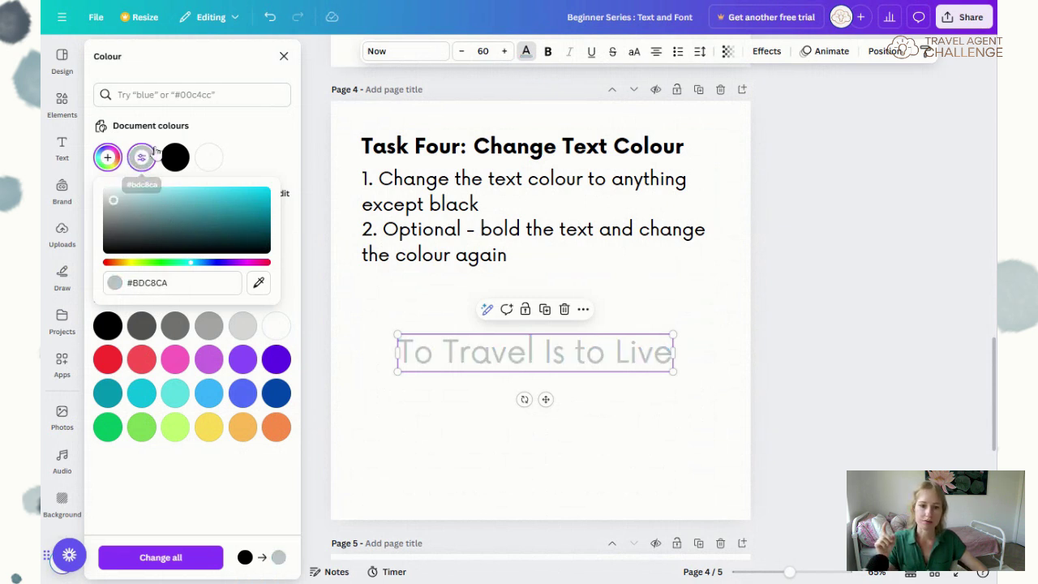
left_click_drag(113, 201, 198, 224)
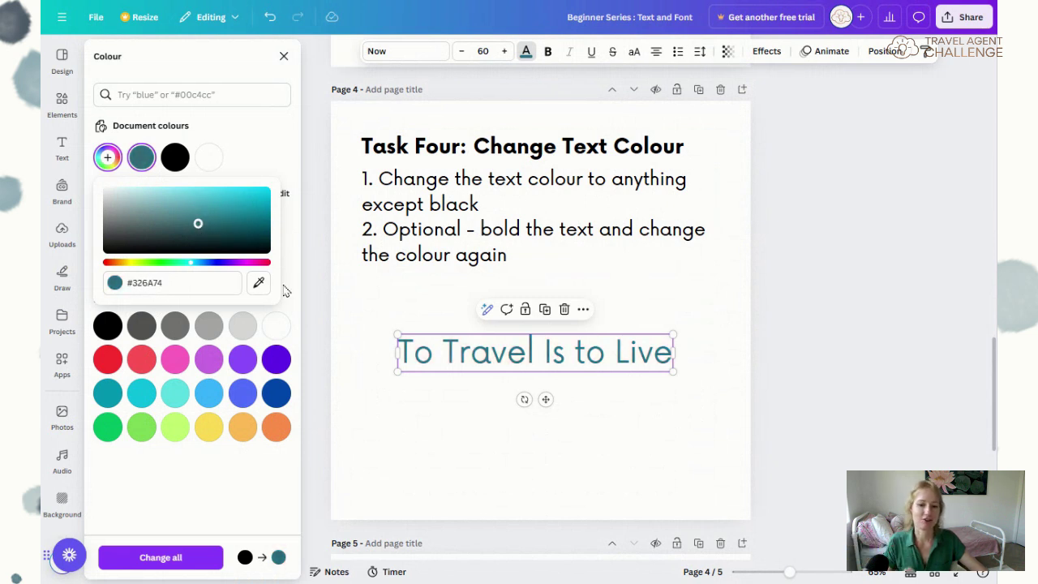
left_click(356, 423)
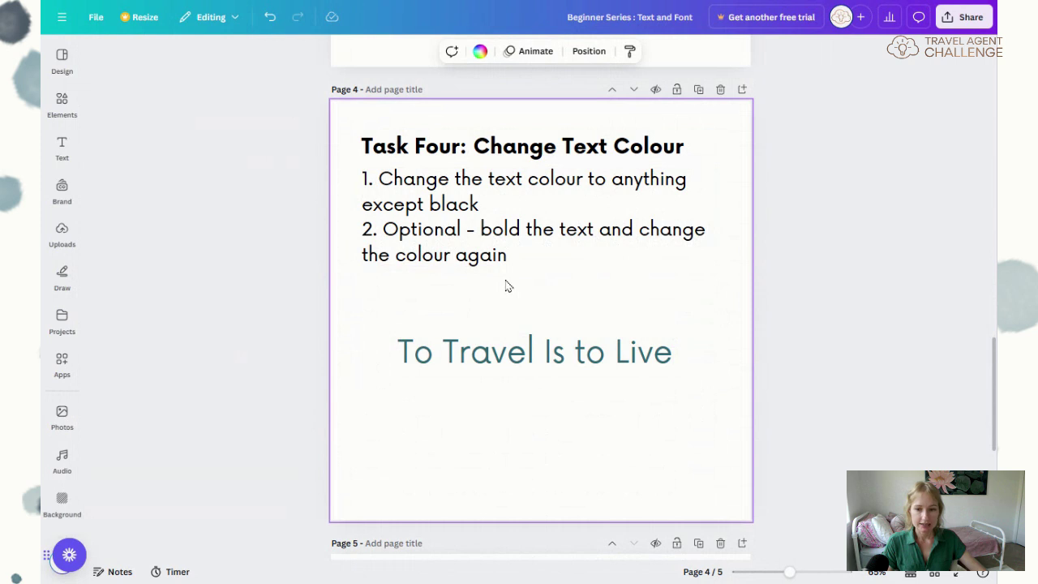
Make the page 4 quote bold, change its text colour to the default yellow, and deselect it
left_click(536, 368)
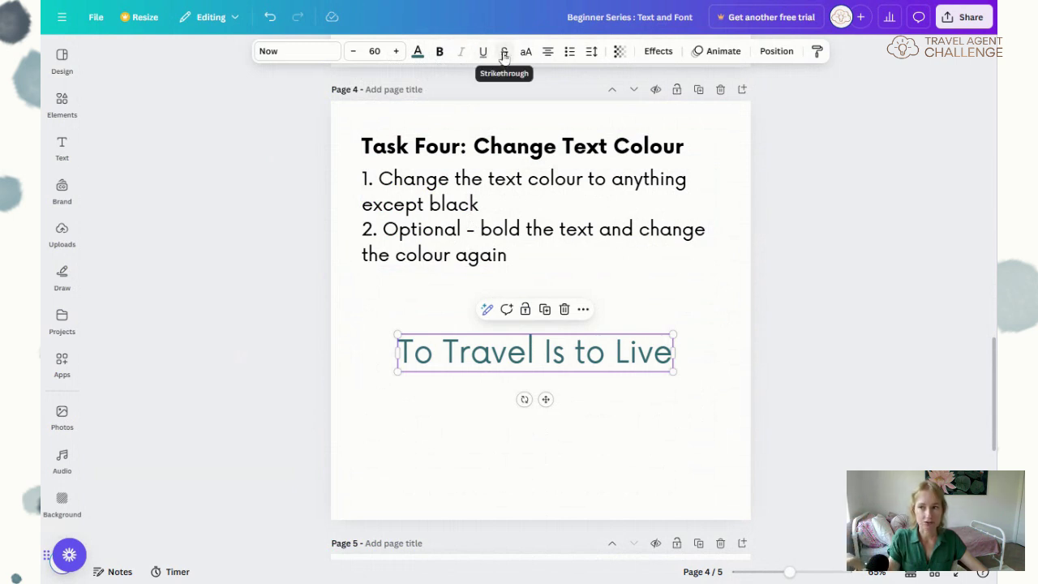
left_click(439, 51)
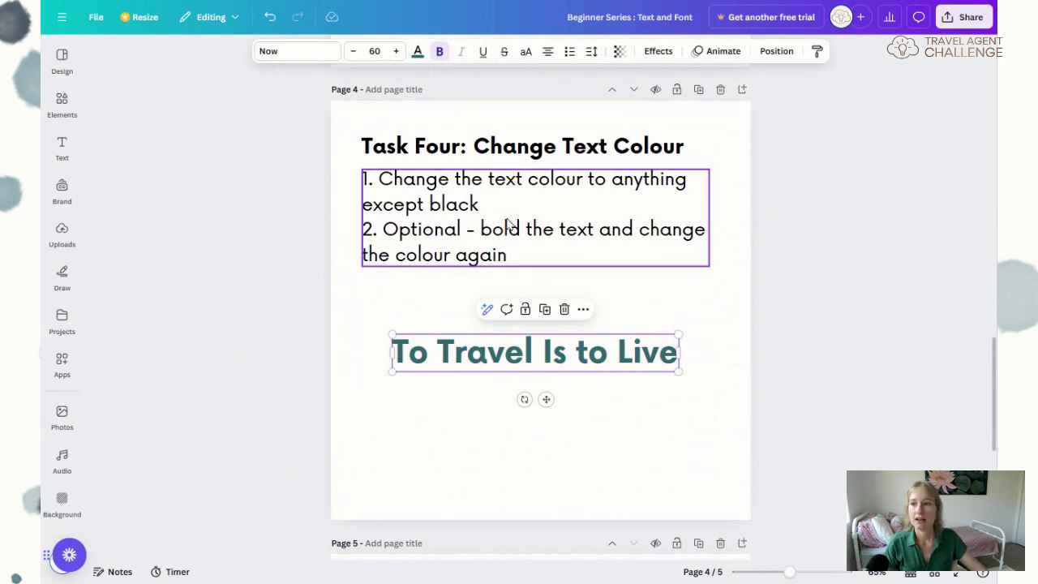
left_click(419, 52)
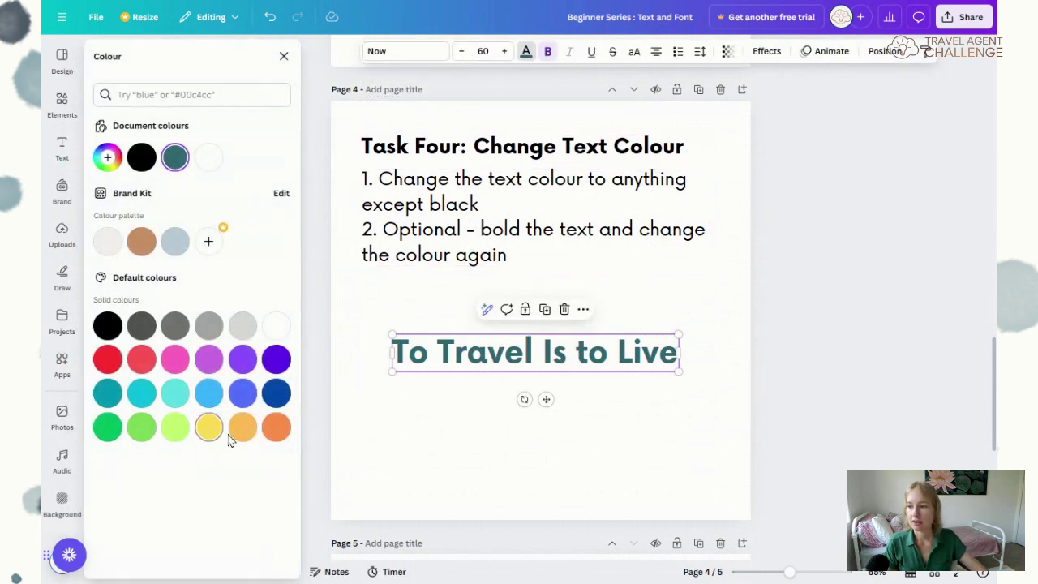
left_click(209, 426)
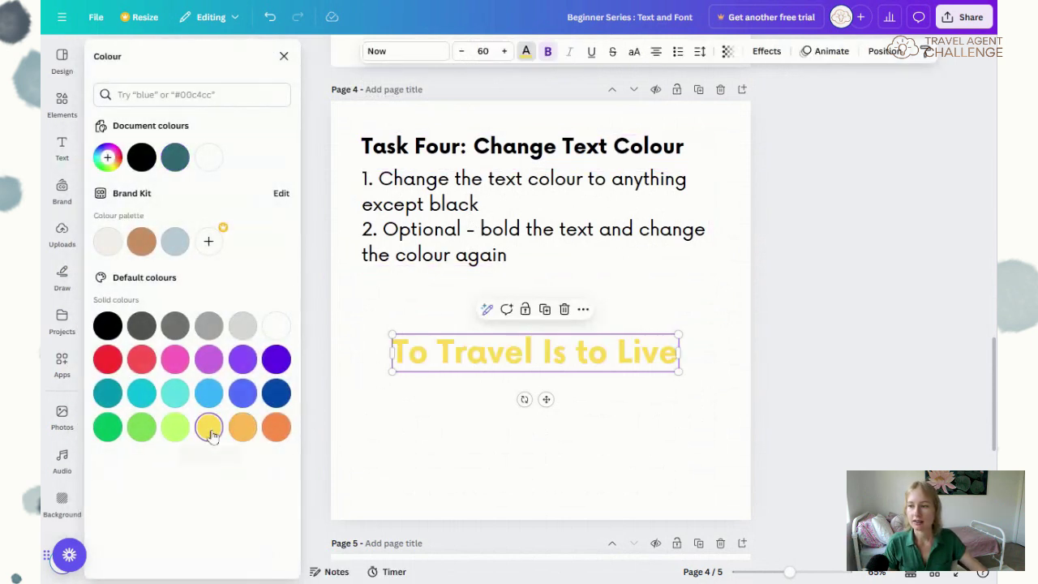
left_click(556, 490)
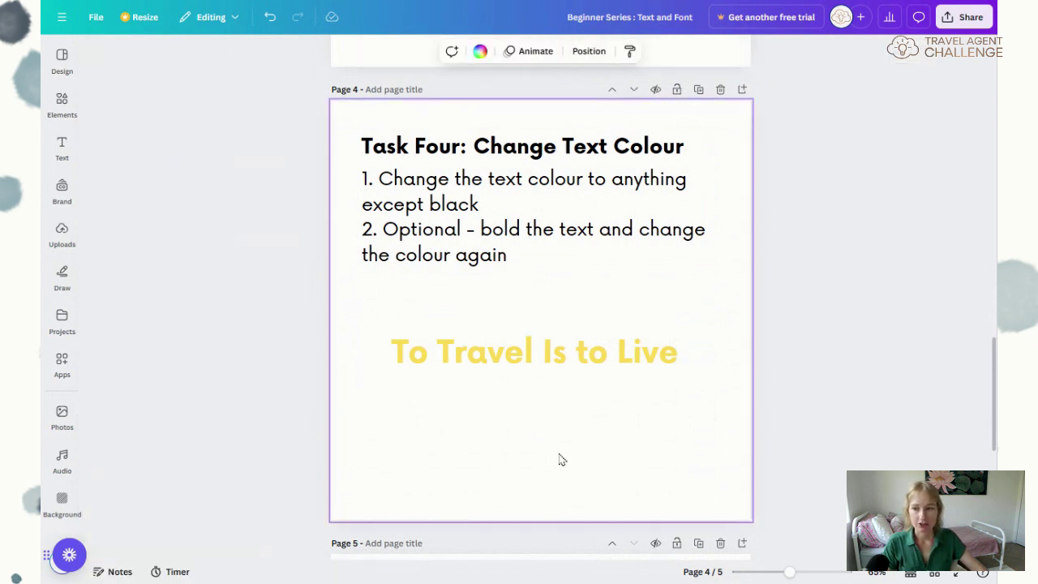
Go to page 5 and read the Task Five instructions on changing the position
scroll(562, 460, "down", 2)
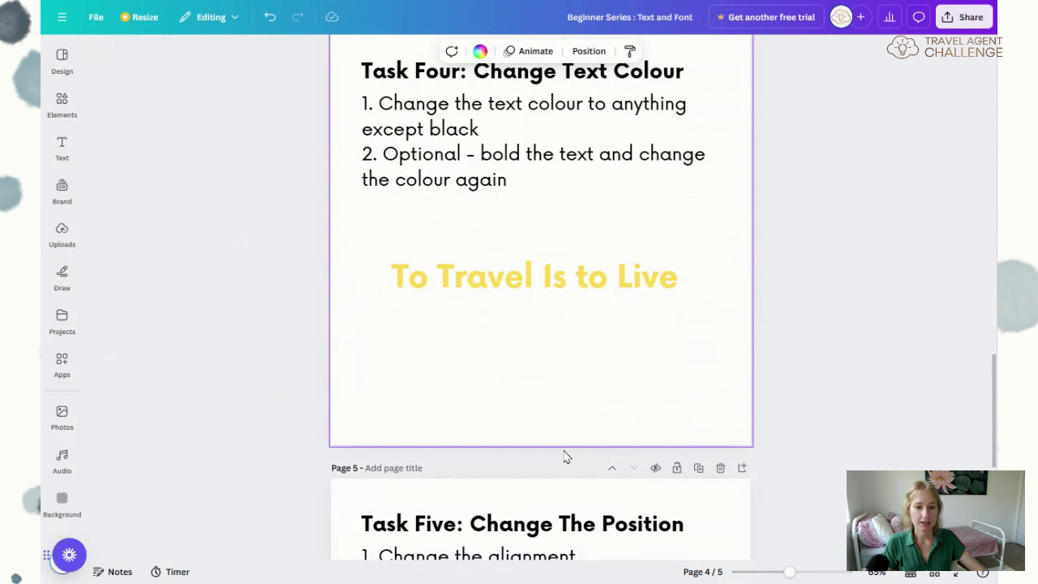
scroll(566, 457, "down", 1)
scroll(566, 457, "down", 6)
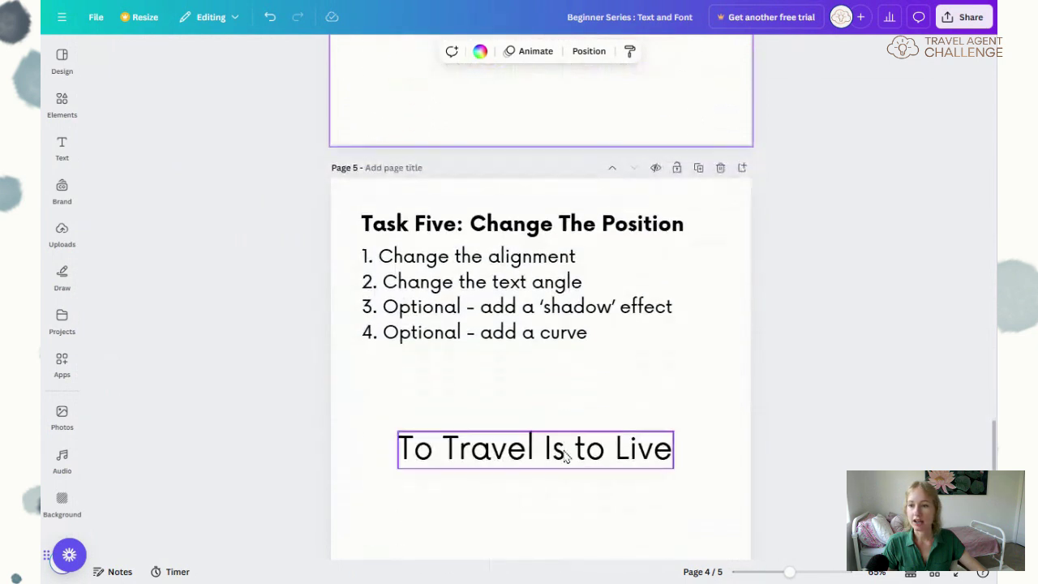